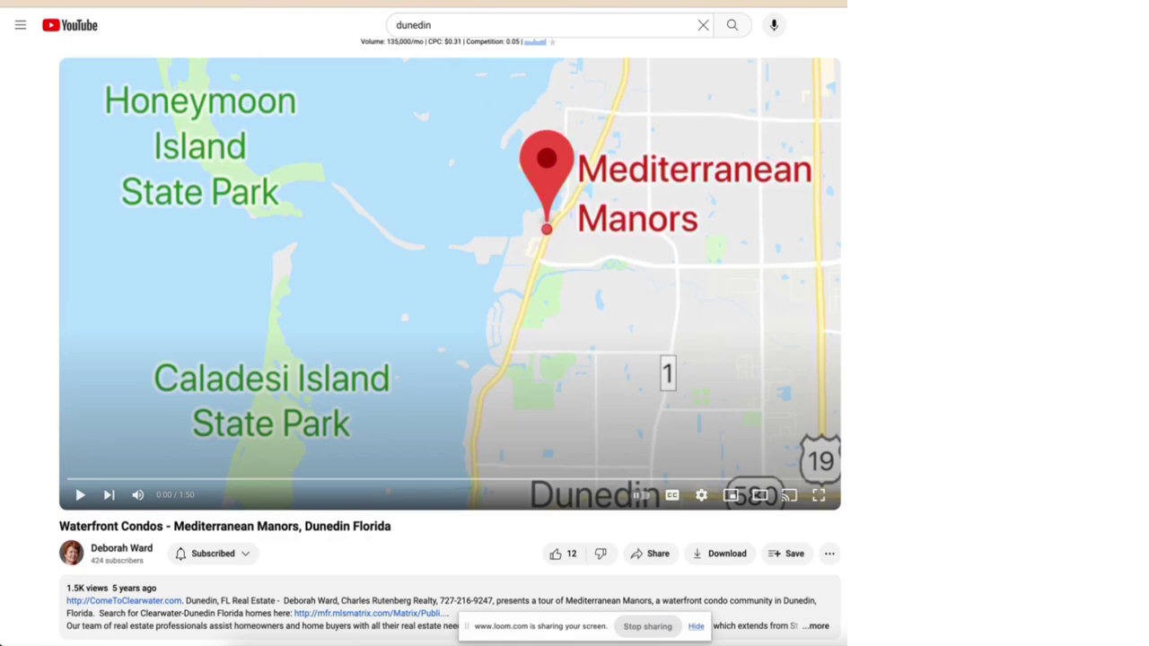
Step: Switch from the Mediterranean Manors YouTube video to the Gemini chat with the drafted blog-post prompt
key(alt+Tab)
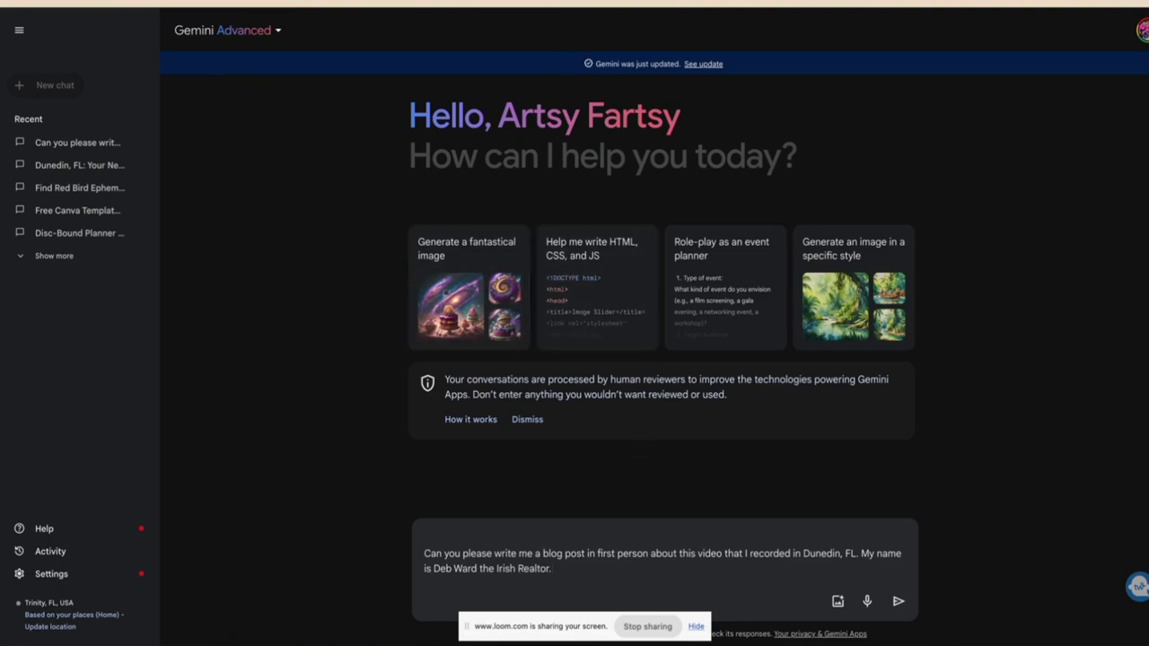
Step: Add the Mediterranean Manors video link to the Gemini prompt and submit the blog-post request
key(ctrl+Tab)
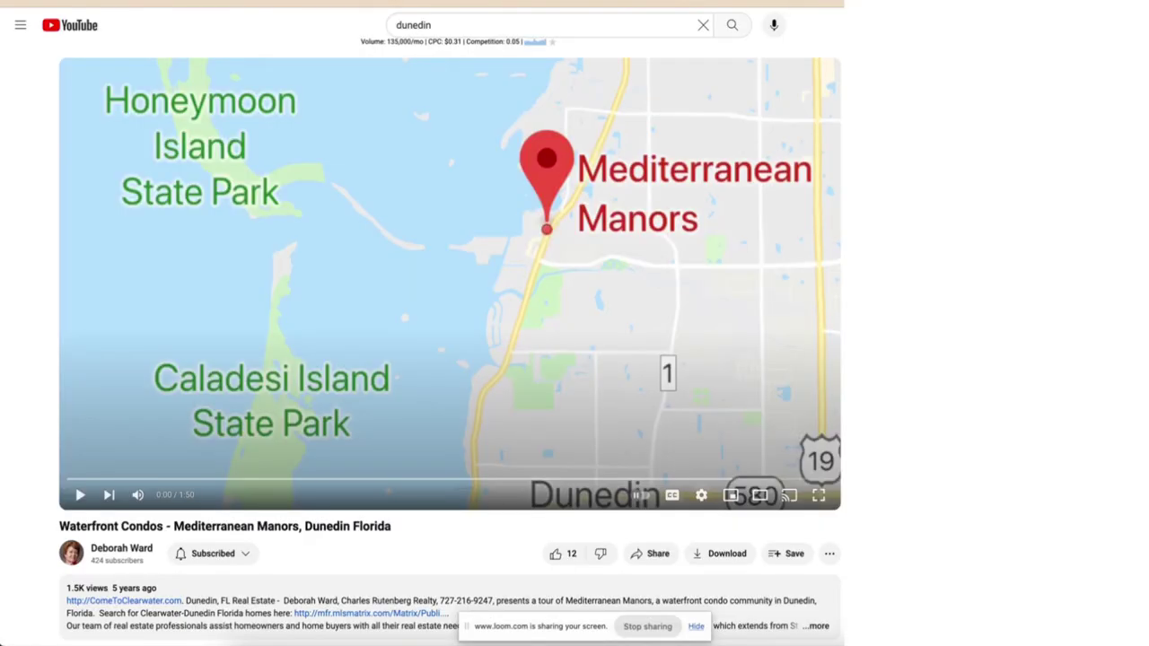
key(ctrl+shift+Tab)
text(https://www.youtube.com/watch?v=GP7q-Bz2qx4)
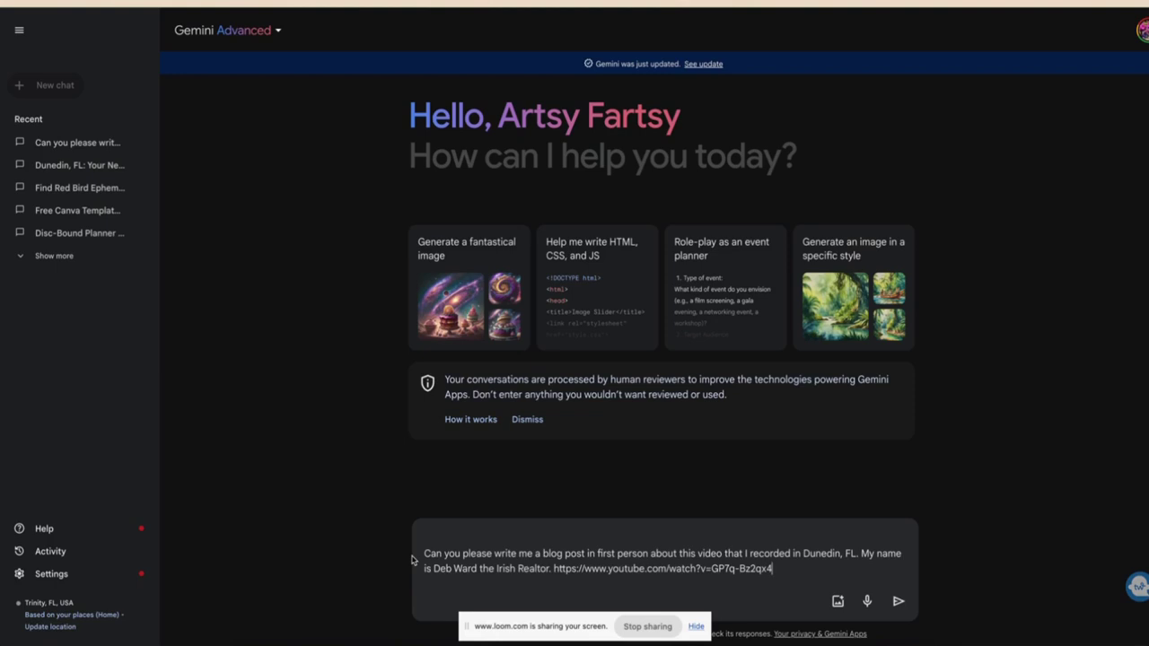
key(Return)
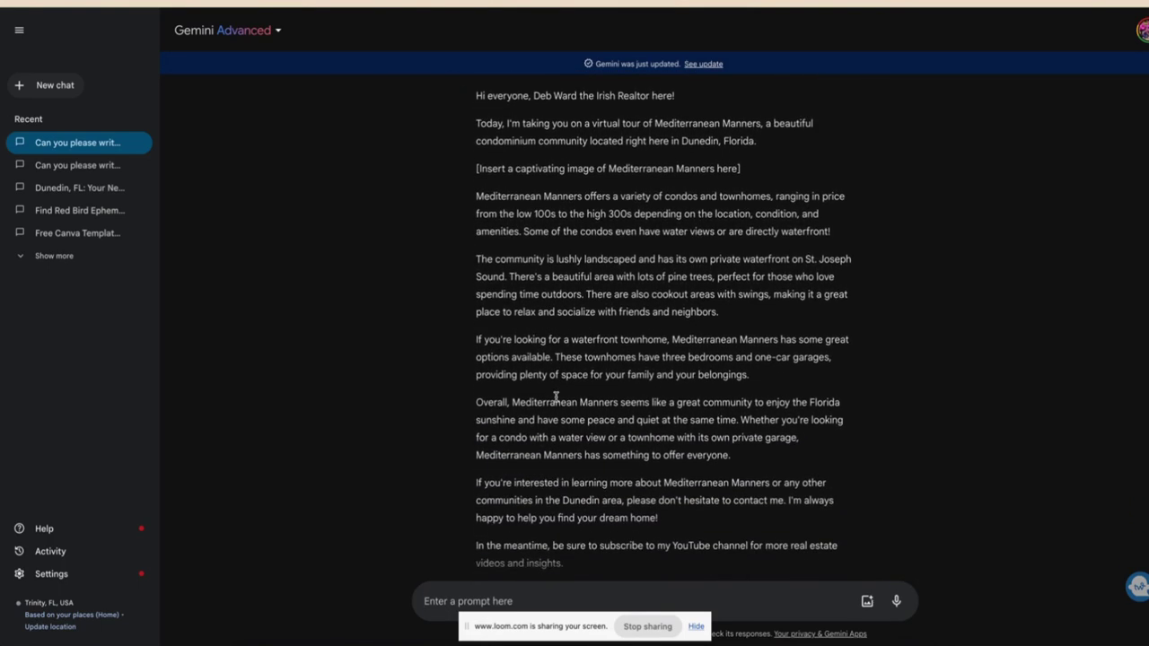
Step: Select Gemini's generated first-person article and bring up WordPress
drag(505, 151, 714, 151)
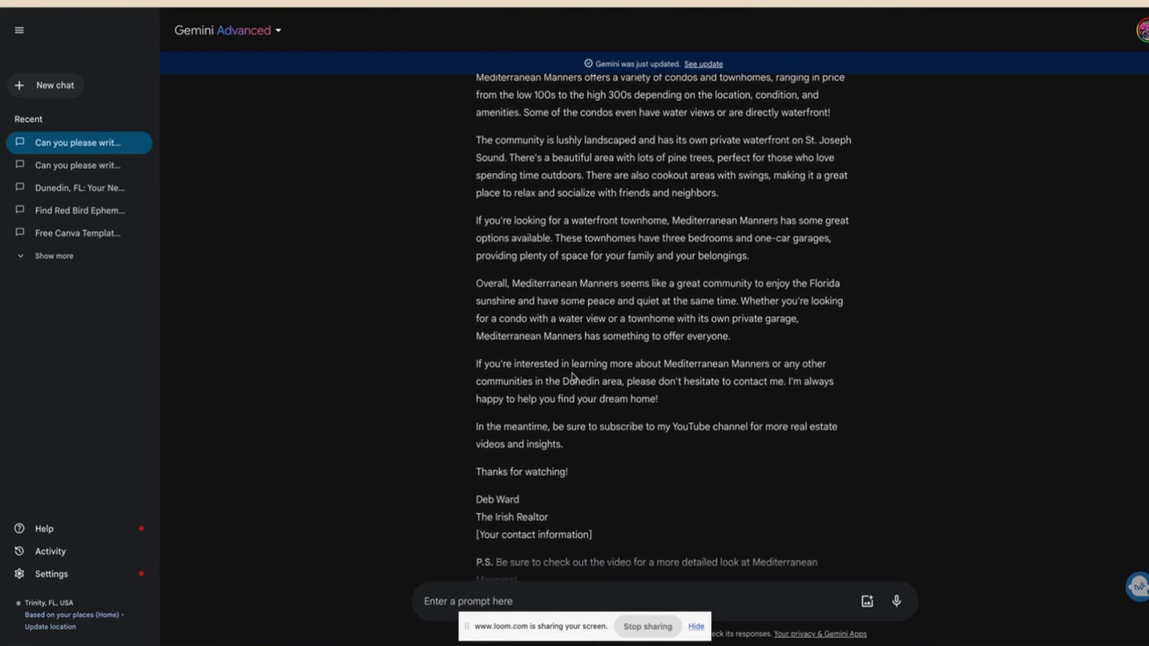
drag(693, 401, 472, 269)
key(ctrl+c)
scroll(467, 364, up, 3)
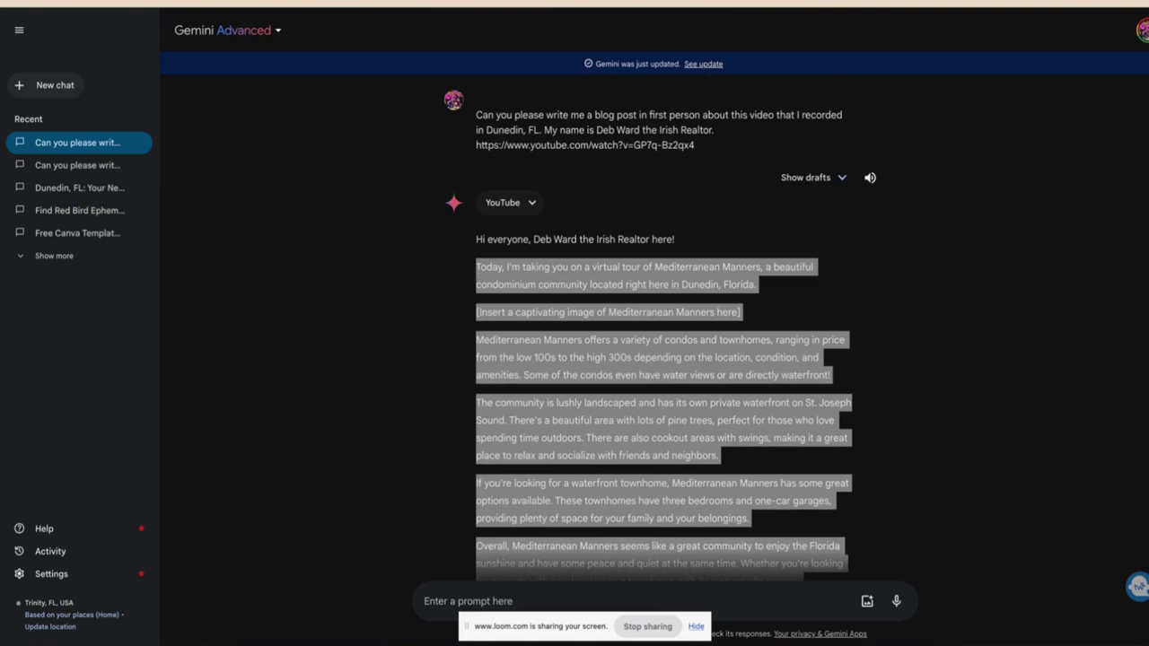
key(ctrl+Tab)
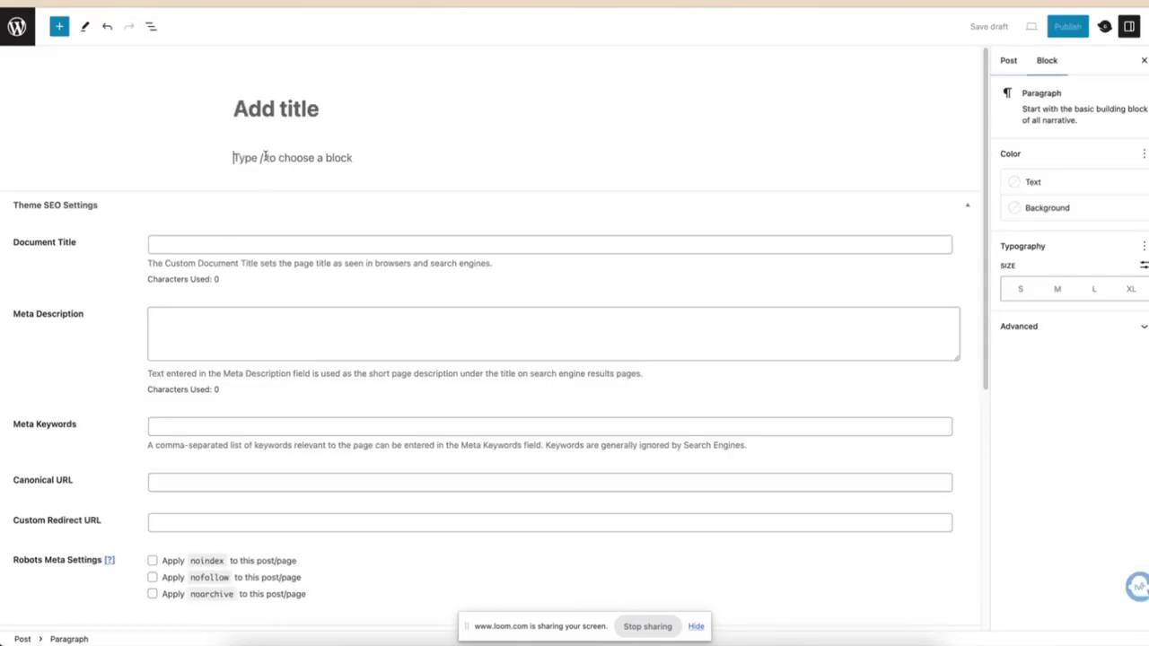
Step: Paste the Gemini article into the post body and begin the title 'Tour of Medi'
key(ctrl+v)
click(270, 114)
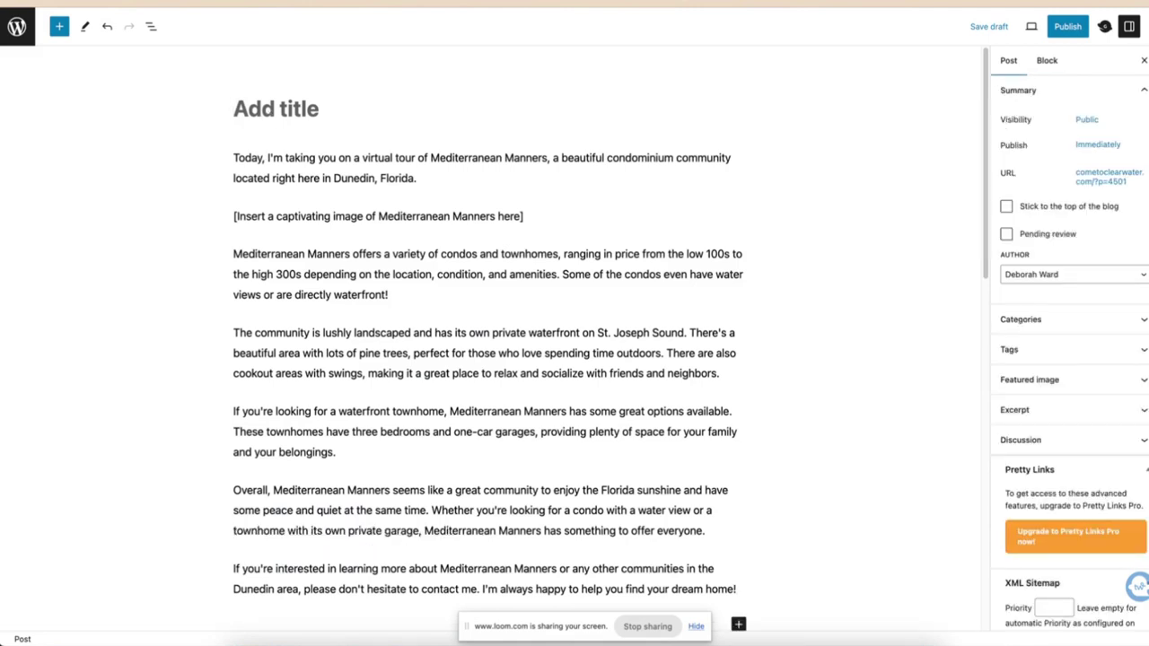
text(Tour of Me)
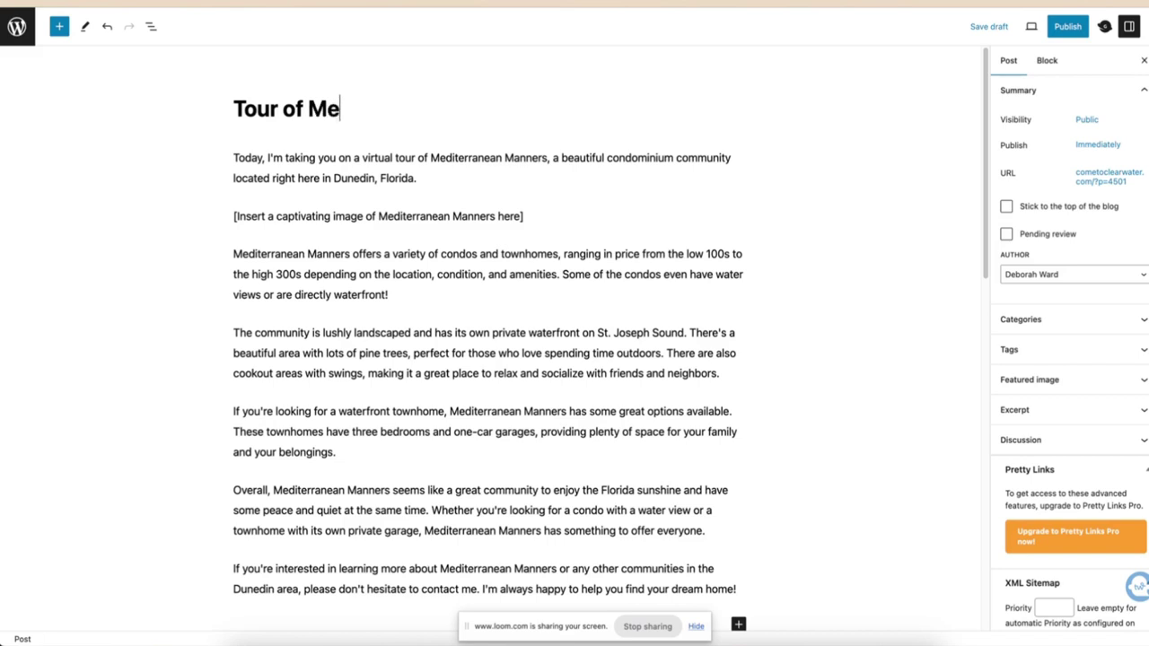
text(di)
Step: Copy 'Mediterranean Manners' from the first paragraph into the title in place of 'Medi'
click(545, 159)
drag(515, 158, 432, 158)
key(ctrl+c)
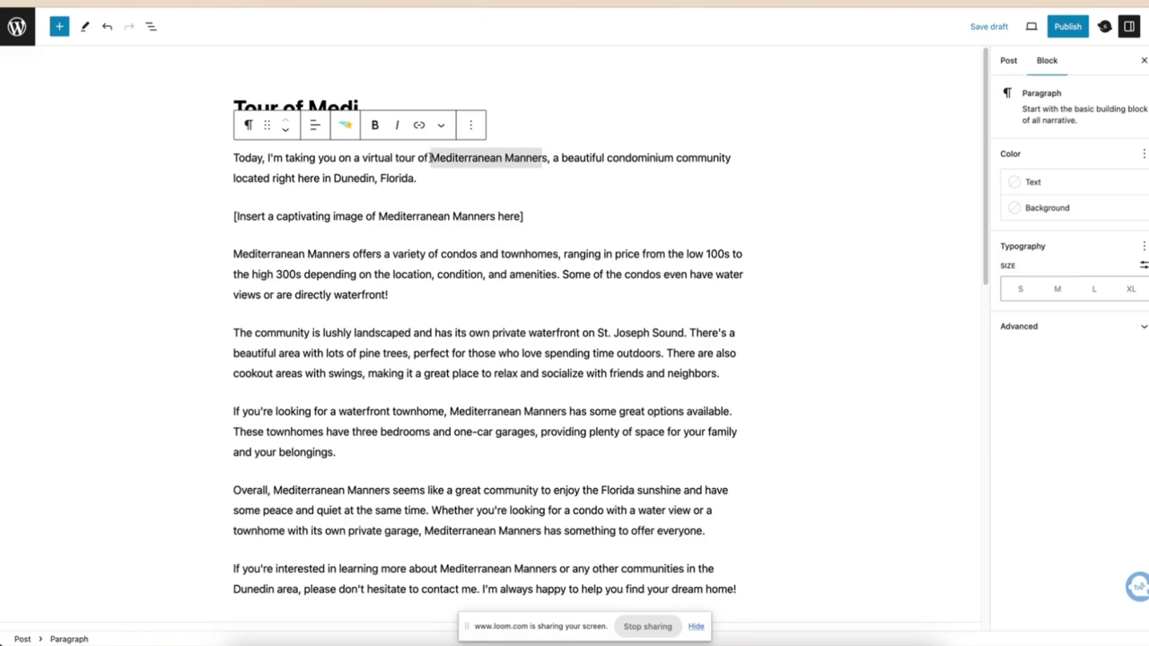
click(358, 99)
key(ctrl+a)
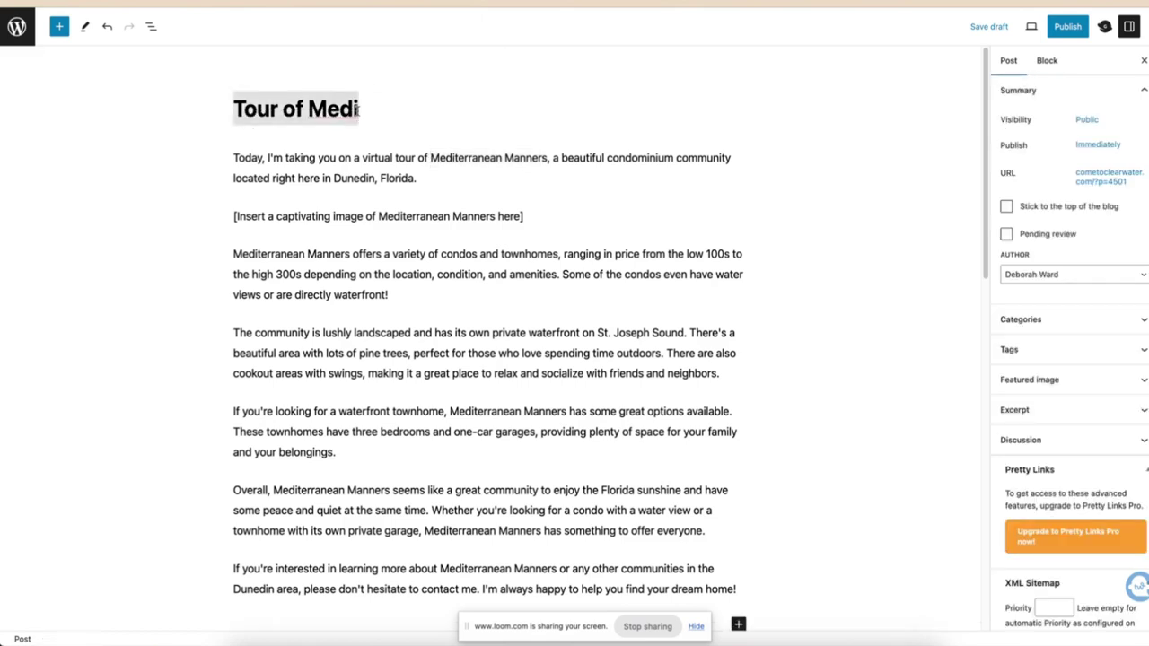
click(359, 109)
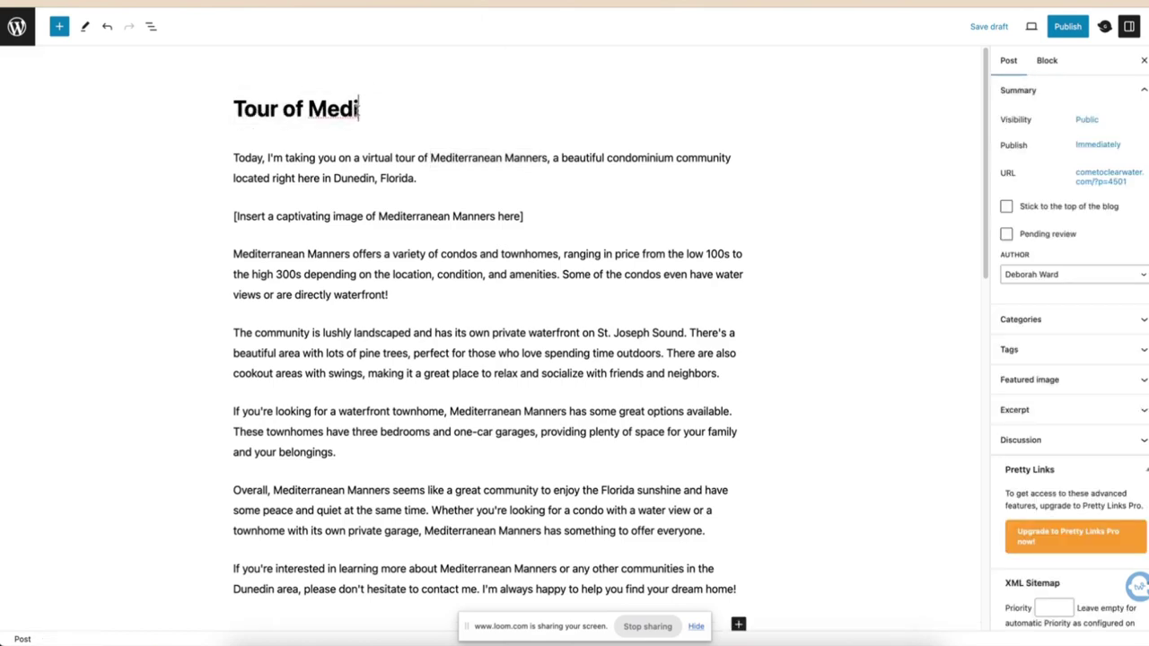
double_click(311, 109)
key(ctrl+v)
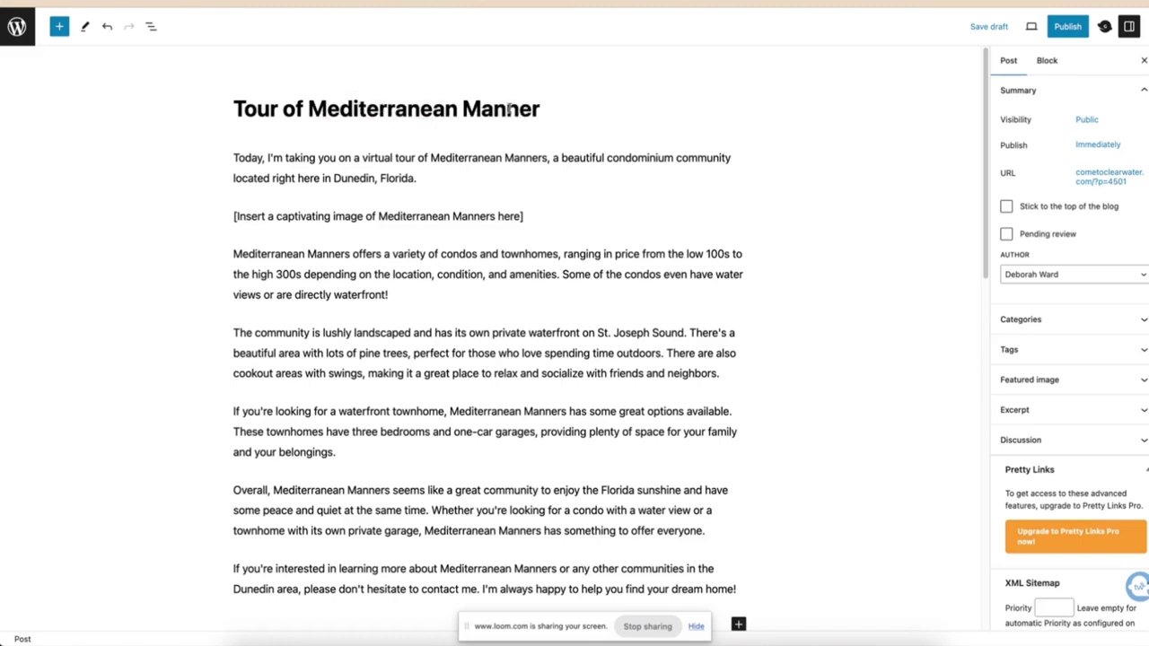
Step: Correct 'Manners' to 'Manors' in the title and in the opening paragraph
double_click(508, 107)
text(Mo)
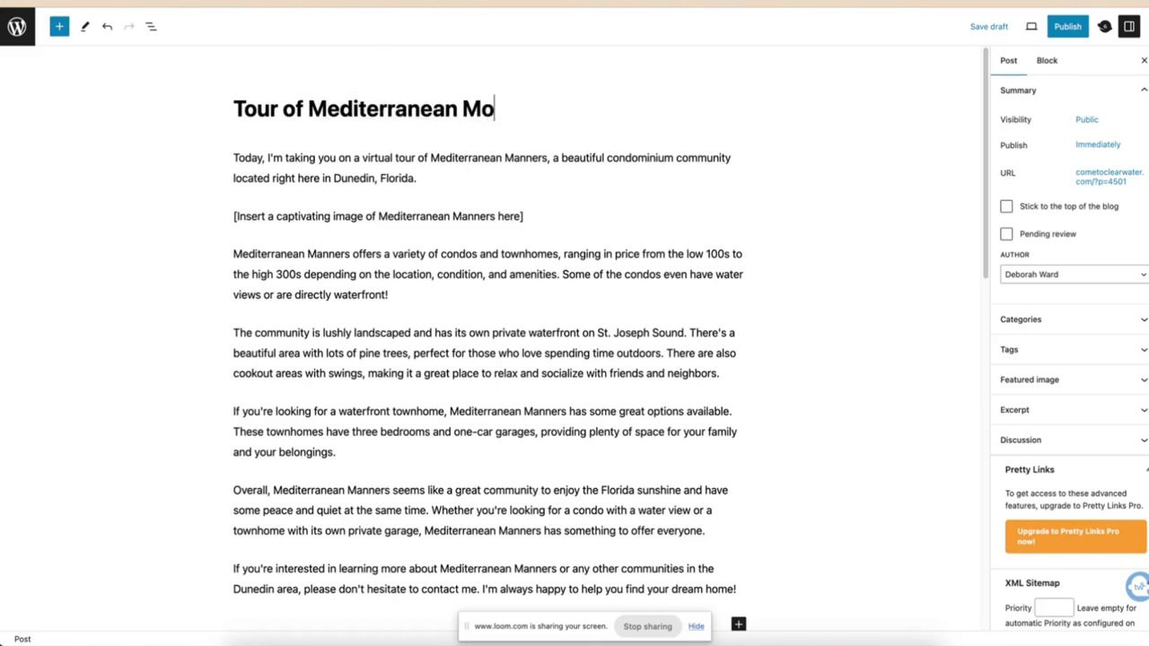
key(BackSpace)
text(amo)
key(BackSpace)
key(BackSpace)
text(nors)
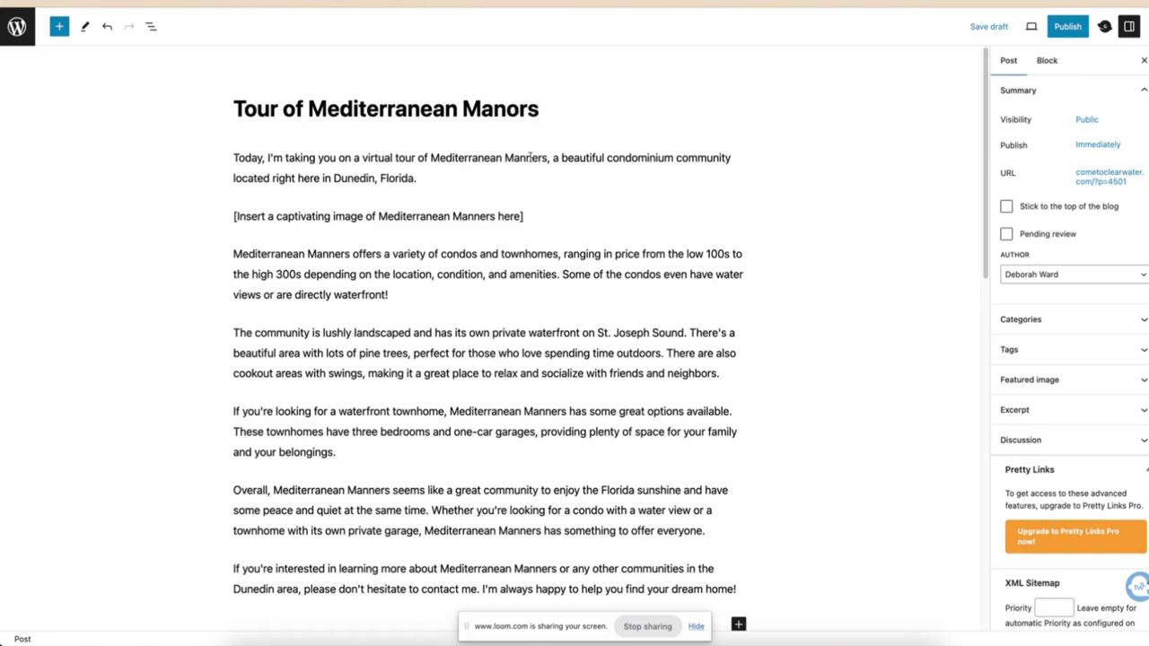
double_click(526, 158)
text(Manors)
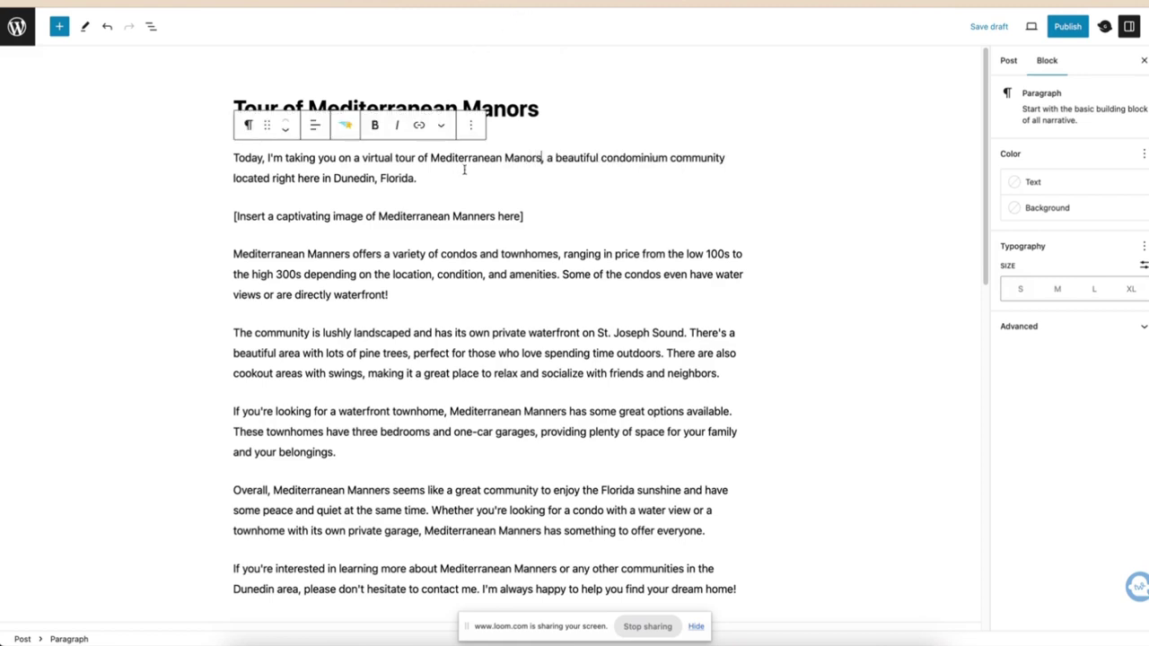
Step: Copy 'Manors' and paste it over 'Manners' in the second and waterfront townhome paragraphs
double_click(522, 157)
key(ctrl+c)
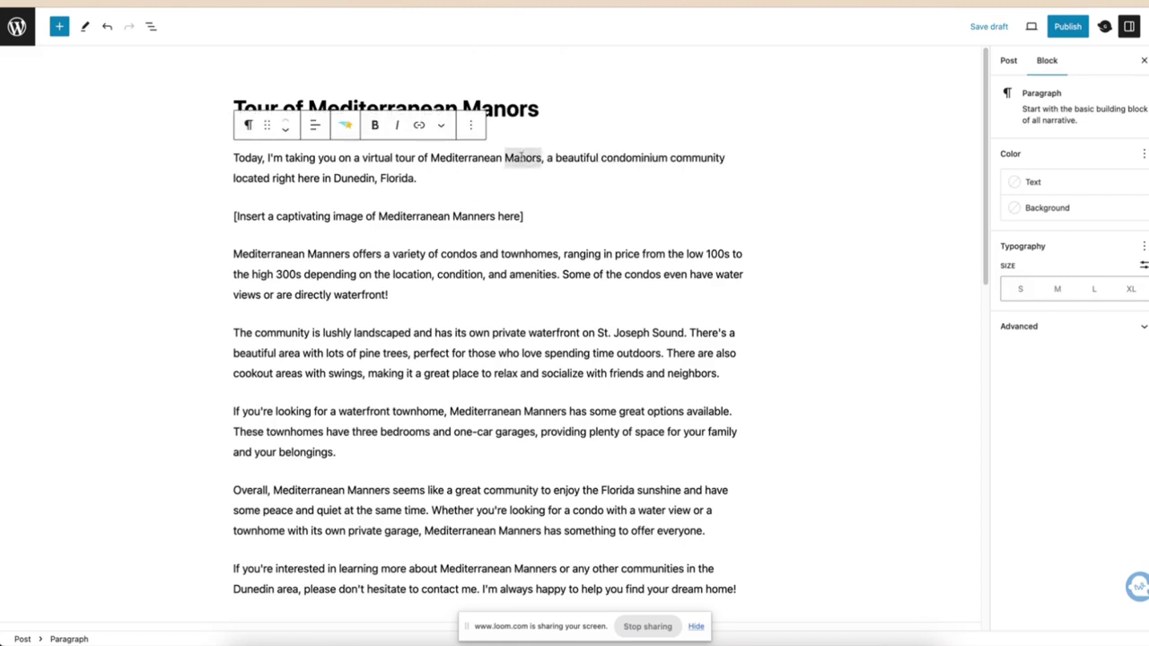
double_click(327, 255)
key(ctrl+v)
scroll(476, 338, down, 3)
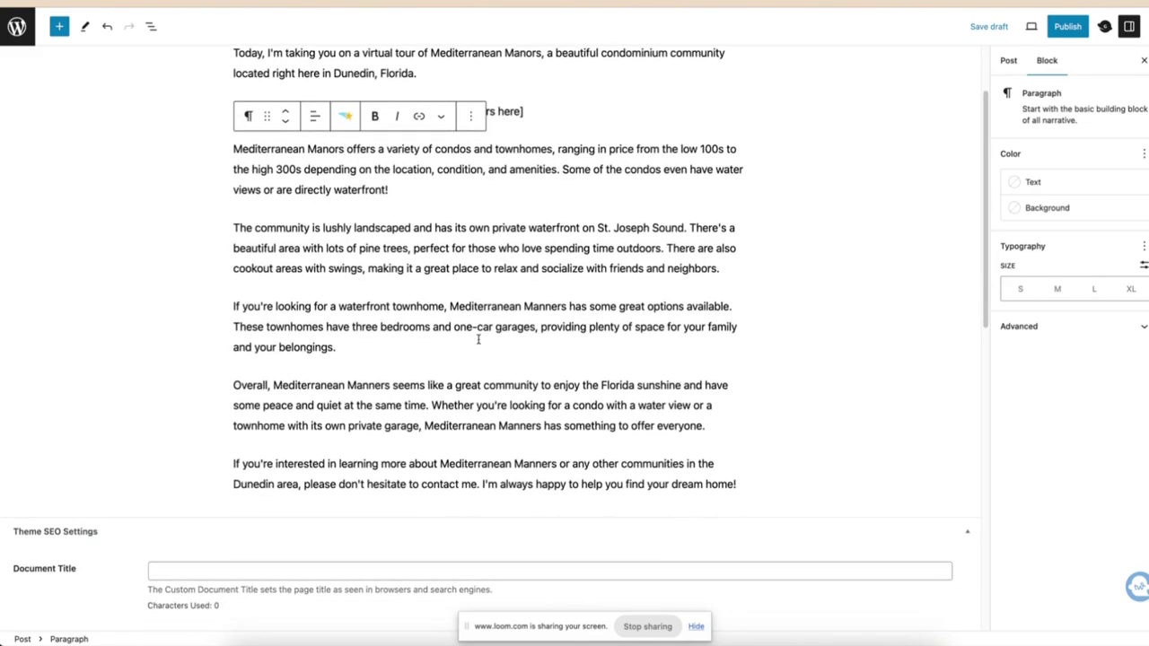
double_click(534, 305)
key(ctrl+v)
Step: Replace both 'Manners' in the Overall paragraph and the closing paragraph's 'Manners' with 'Manors'
click(368, 384)
key(ctrl+a)
key(ctrl+v)
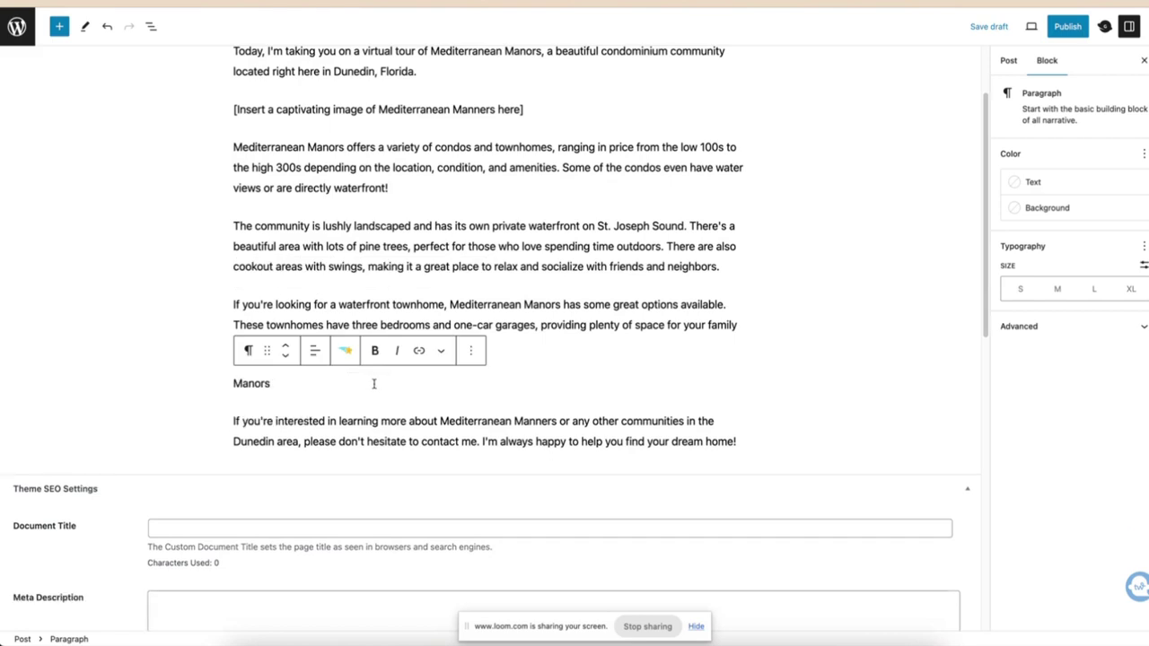
key(ctrl+z)
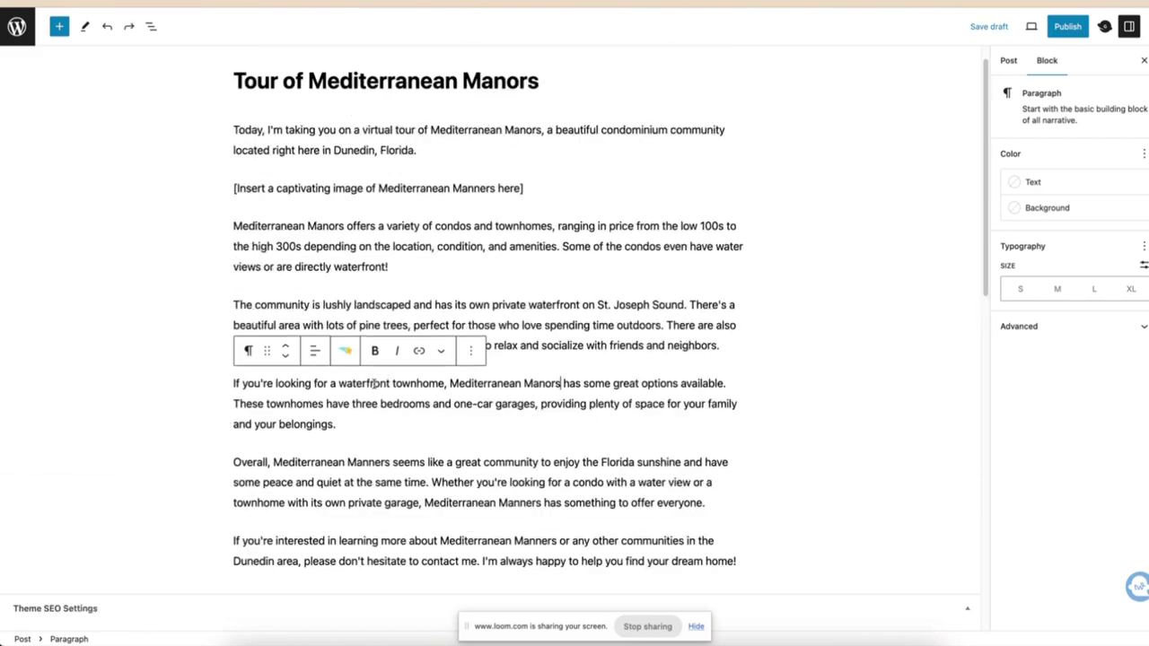
double_click(369, 461)
key(ctrl+v)
double_click(520, 503)
key(ctrl+v)
double_click(530, 540)
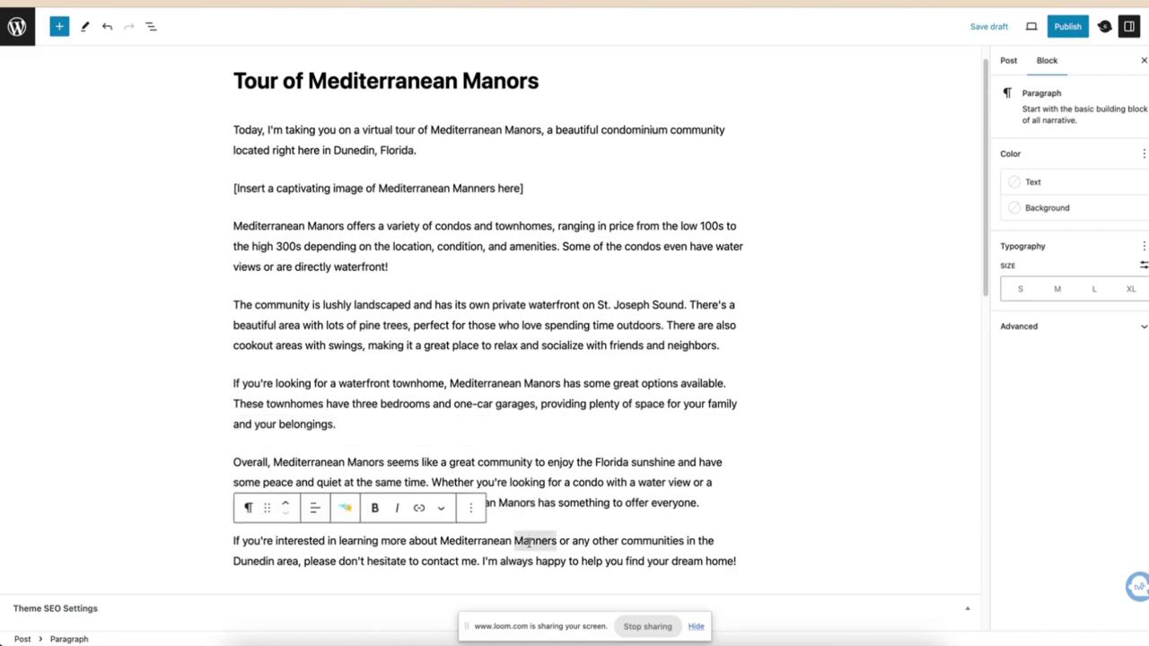
key(ctrl+v)
click(605, 510)
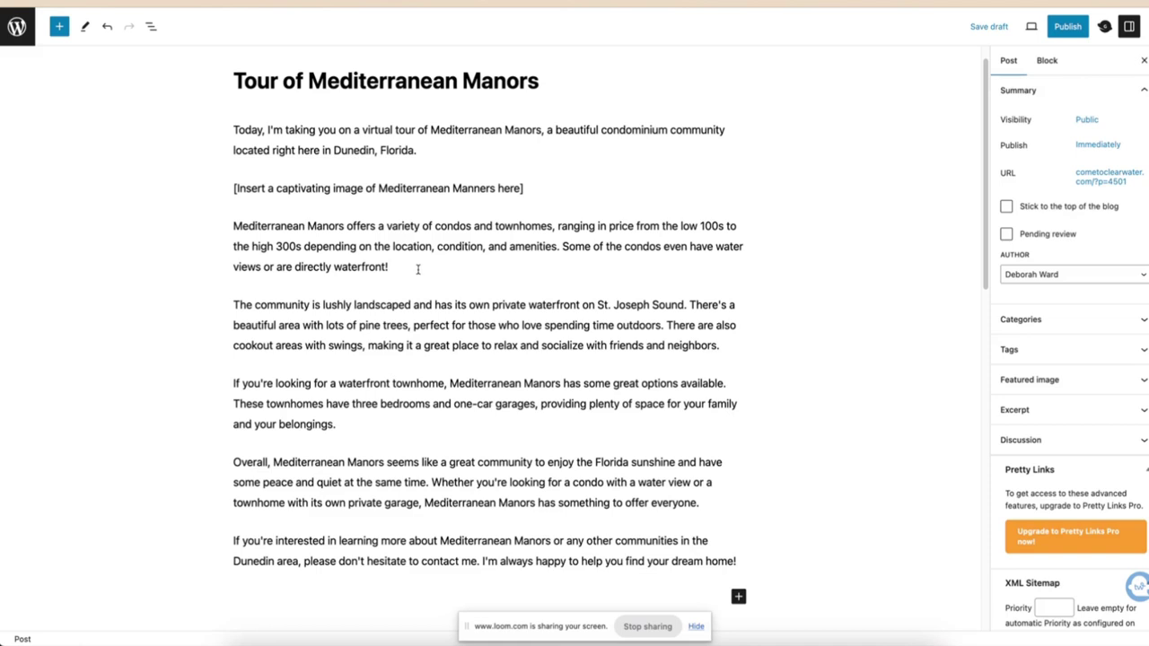
scroll(428, 305, up, 1)
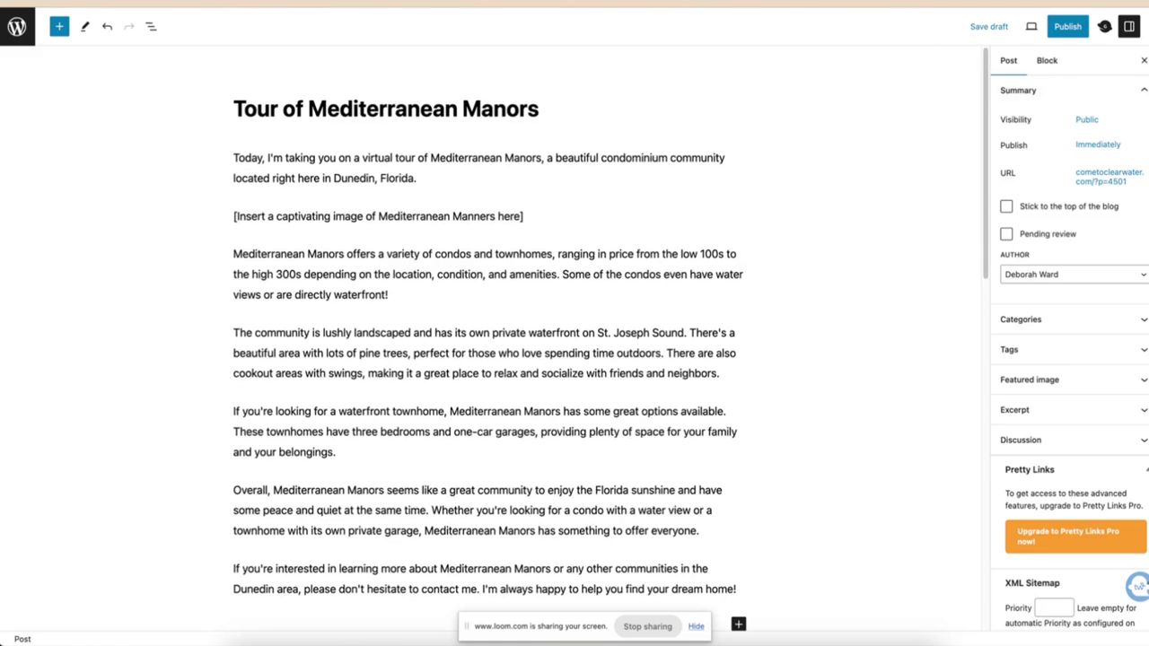
Step: Ask Gemini: 'can you expand this article a little bit please'
key(ctrl+Tab)
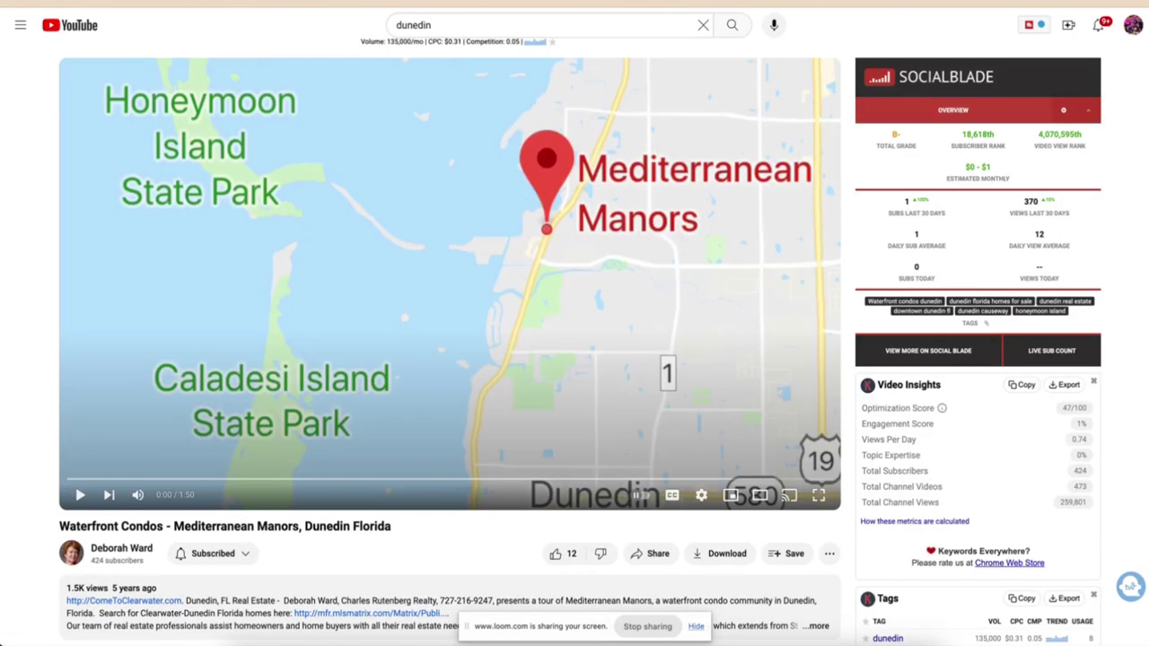
key(ctrl+Tab)
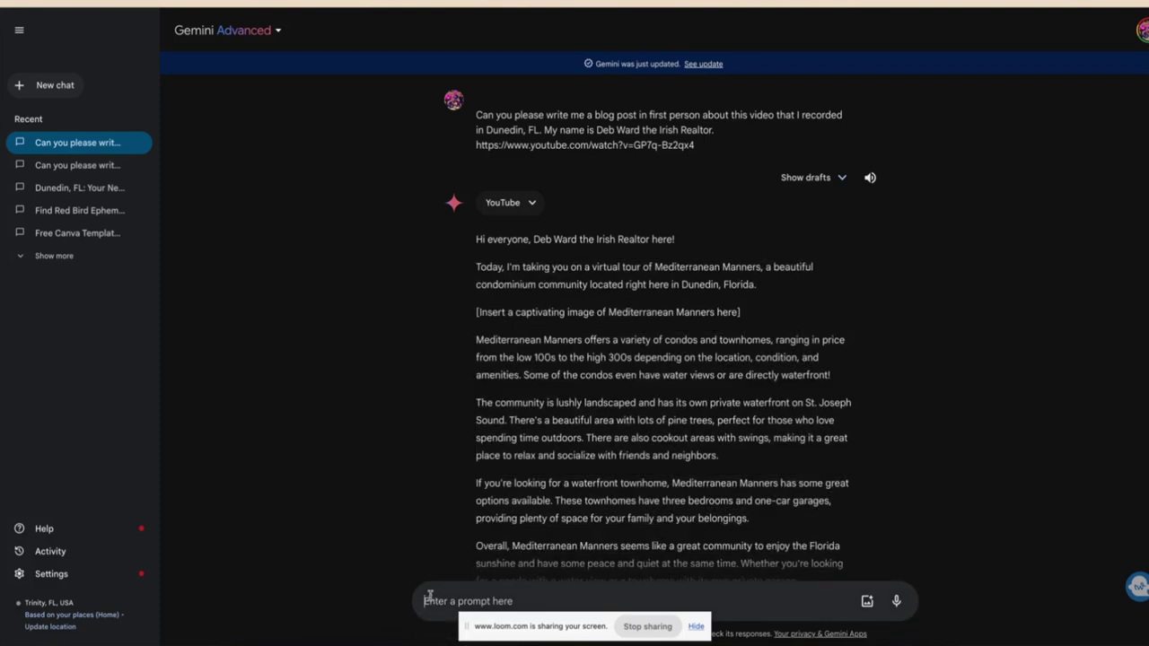
text(can you ex)
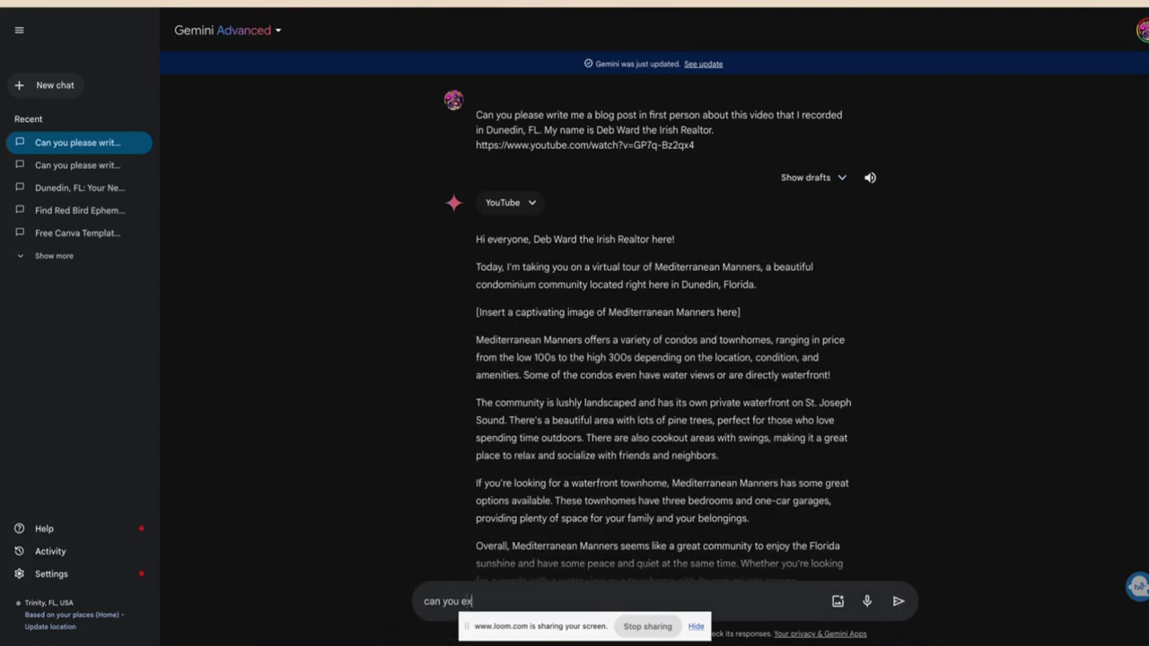
text(pand this article a littl e bit please)
key(Return)
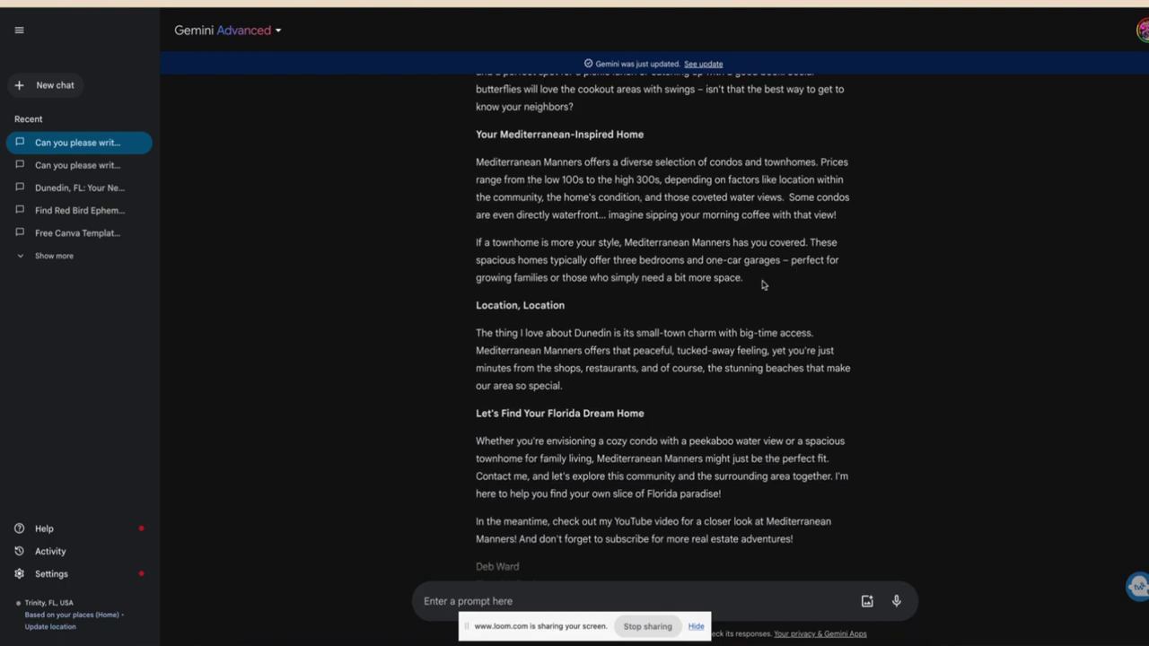
Step: Select the expanded article's opening sentences about the virtual tour, then return to WordPress
drag(763, 285, 471, 170)
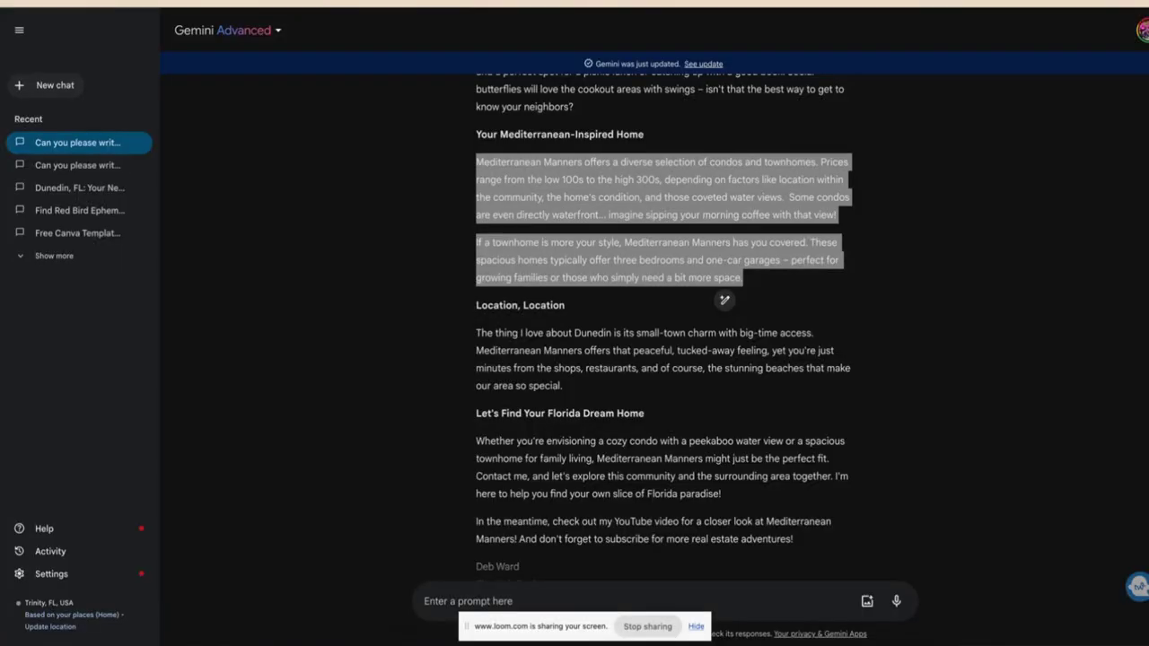
scroll(605, 549, up, 7)
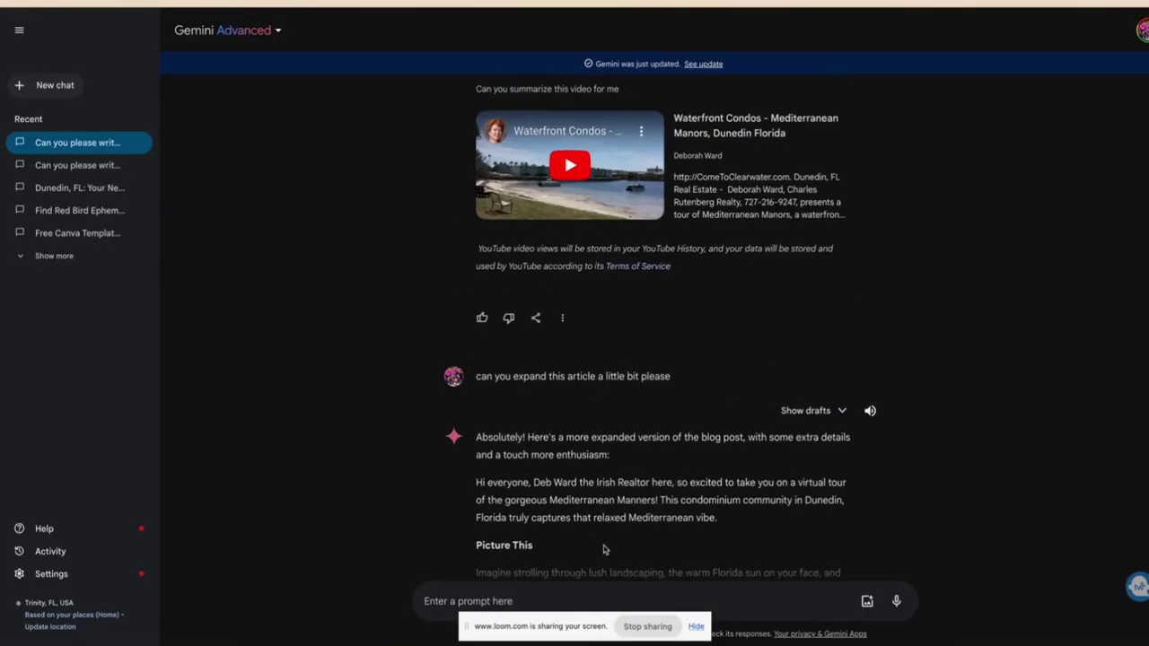
scroll(604, 549, down, 3)
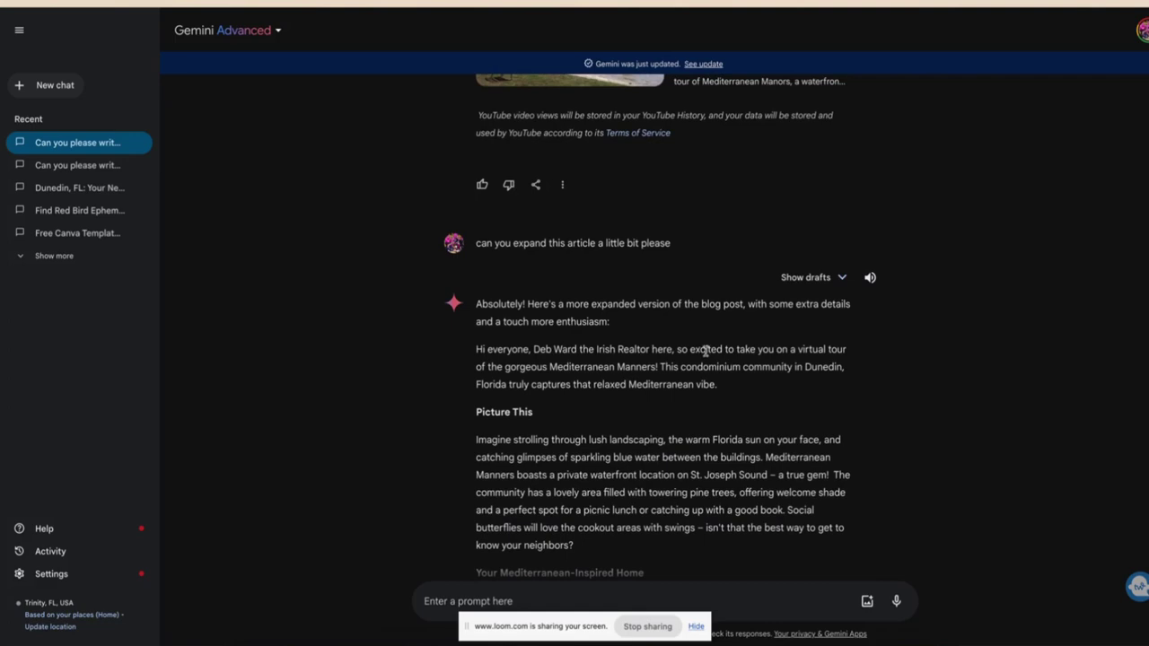
drag(677, 349, 723, 386)
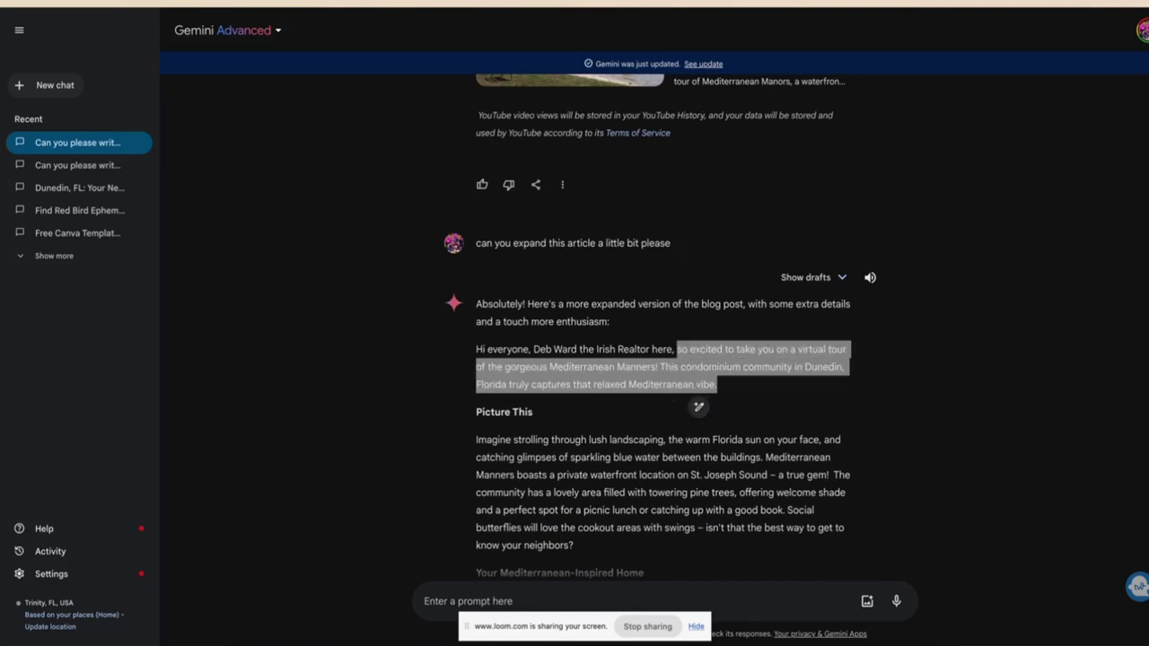
key(ctrl+Tab)
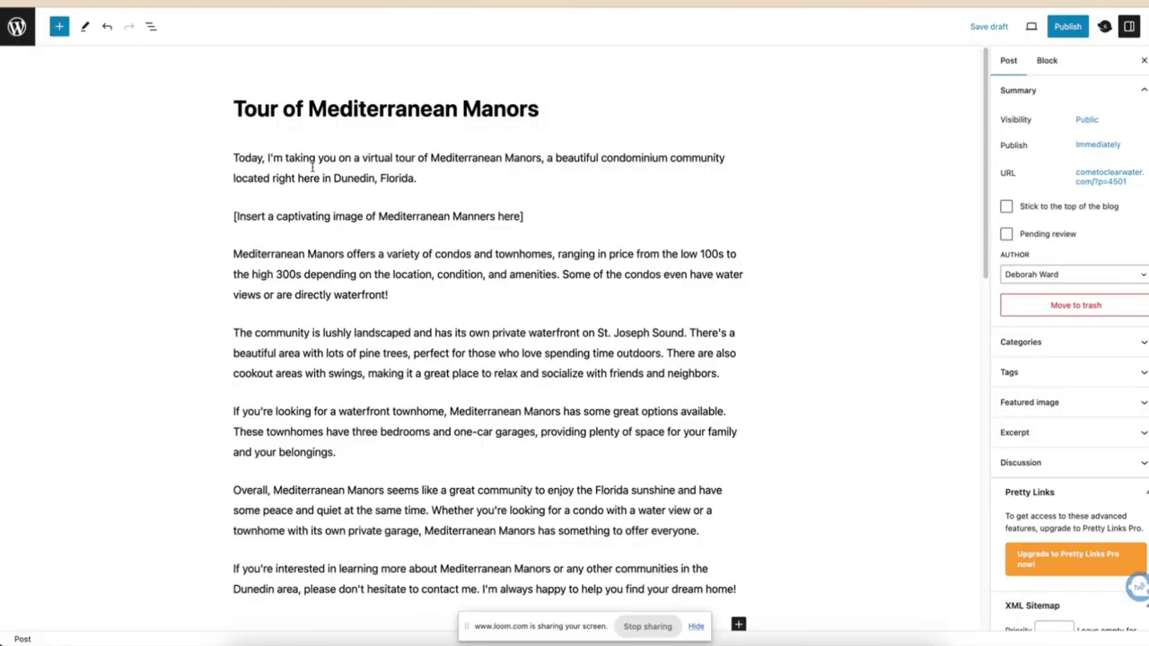
Step: Insert a new heading block below the image placeholder line
click(313, 166)
triple_click(352, 178)
scroll(377, 323, down, 1)
click(539, 185)
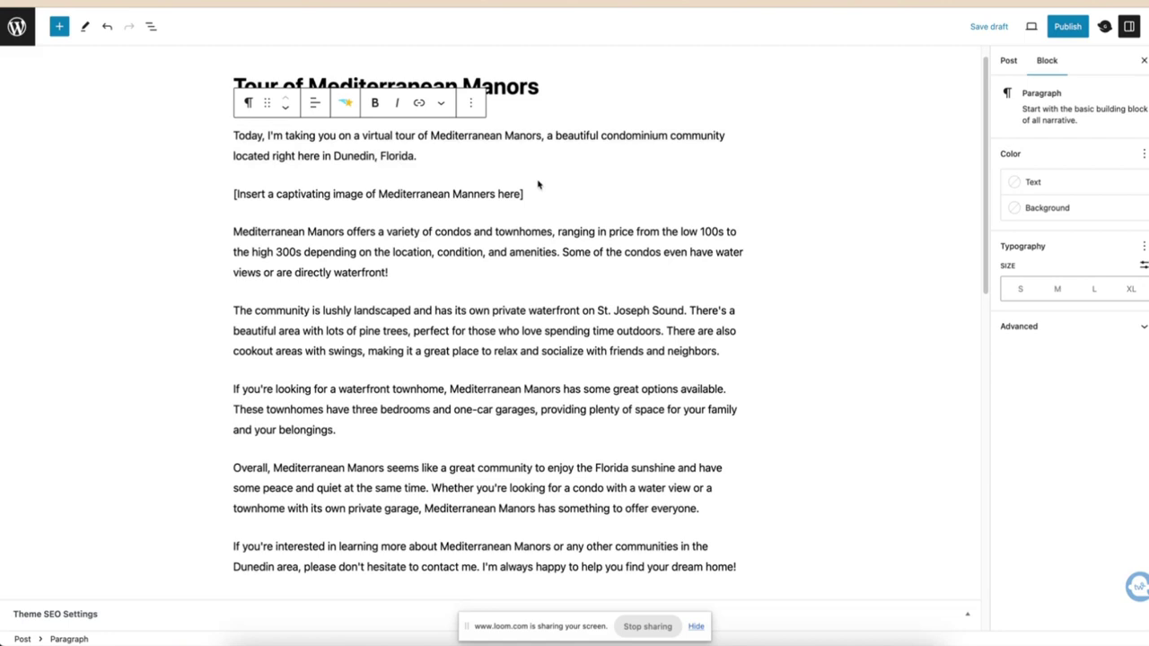
key(Return)
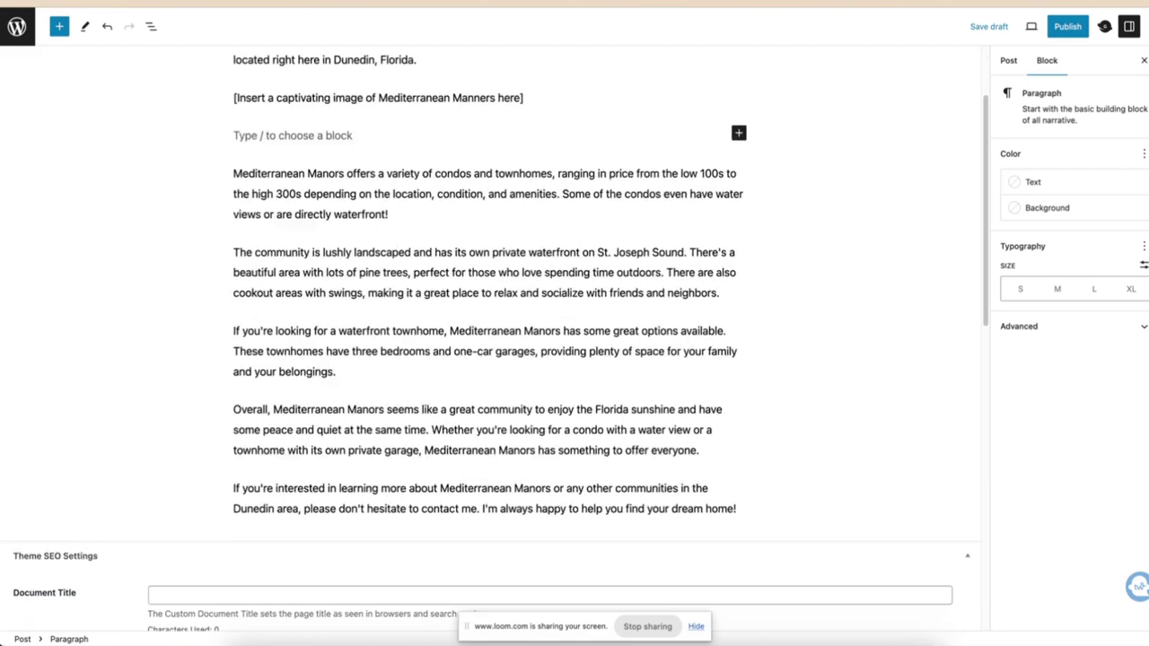
text(/heading)
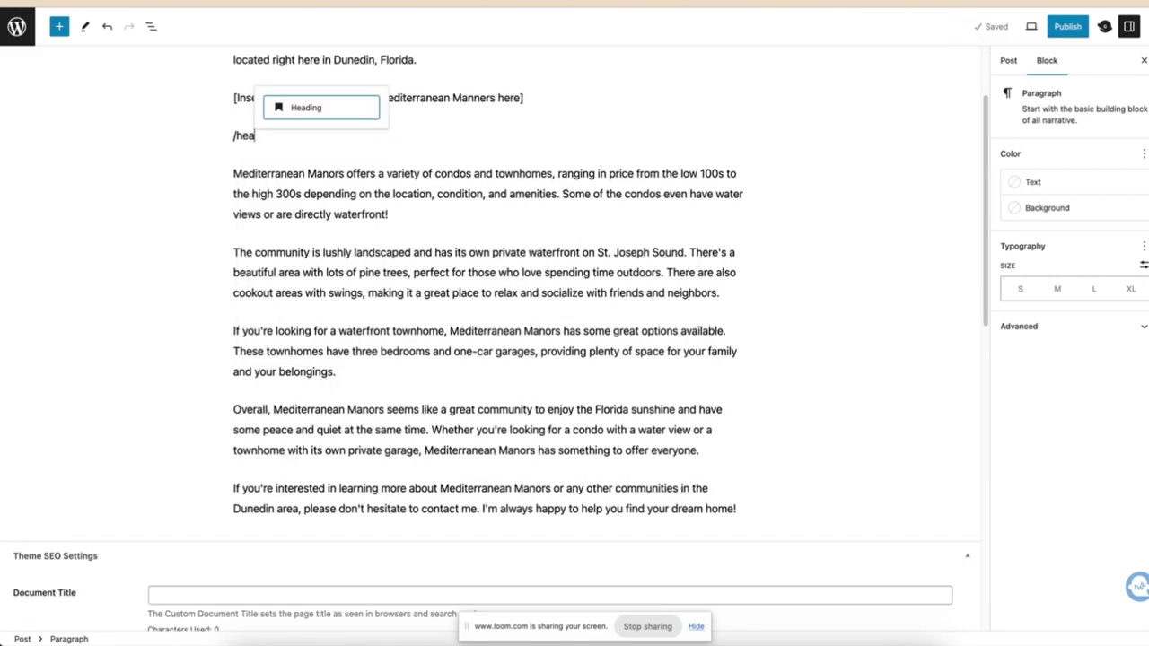
key(Return)
Step: Fill the heading with 'About Mediterranean Manors', copying the name from the paragraph below
text(About Medi)
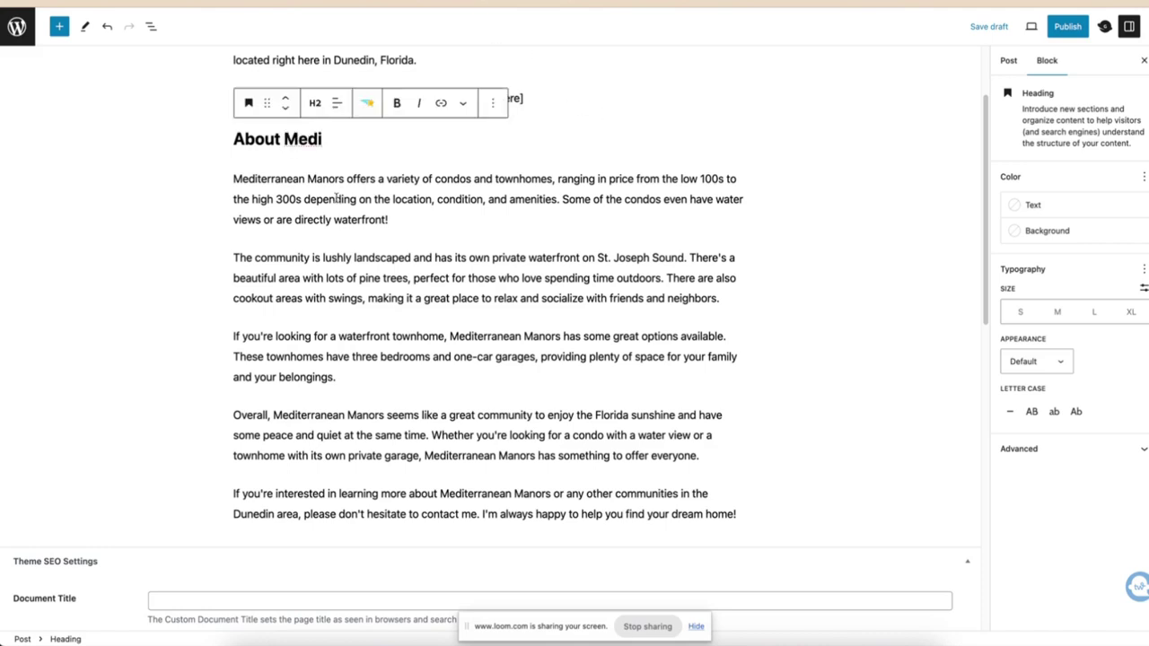
drag(342, 176, 141, 138)
key(ctrl+c)
drag(284, 138, 327, 138)
key(ctrl+v)
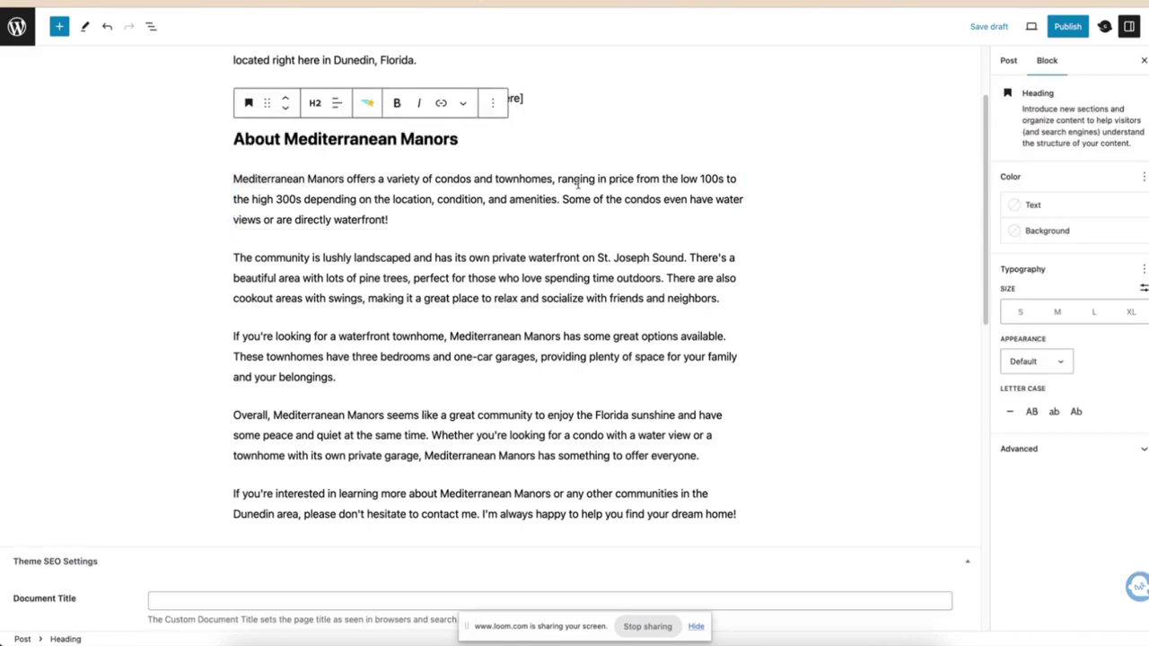
key(alt+Tab)
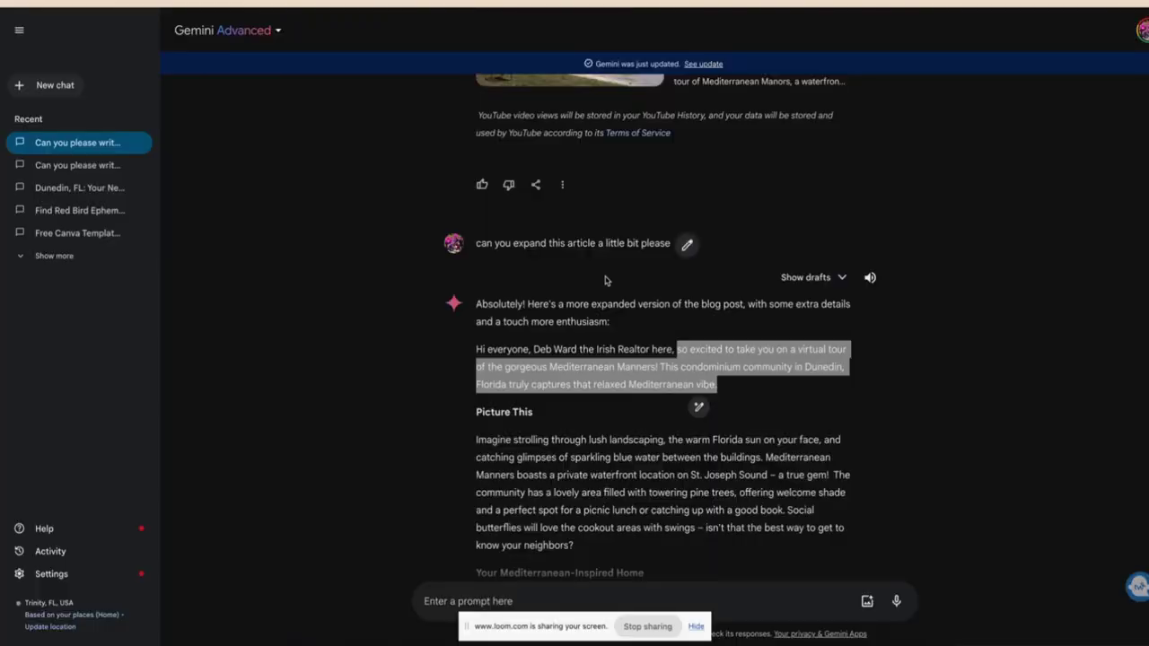
Step: Select Gemini's two expanded paragraphs about condo prices and three-bedroom townhomes
scroll(629, 281, down, 6)
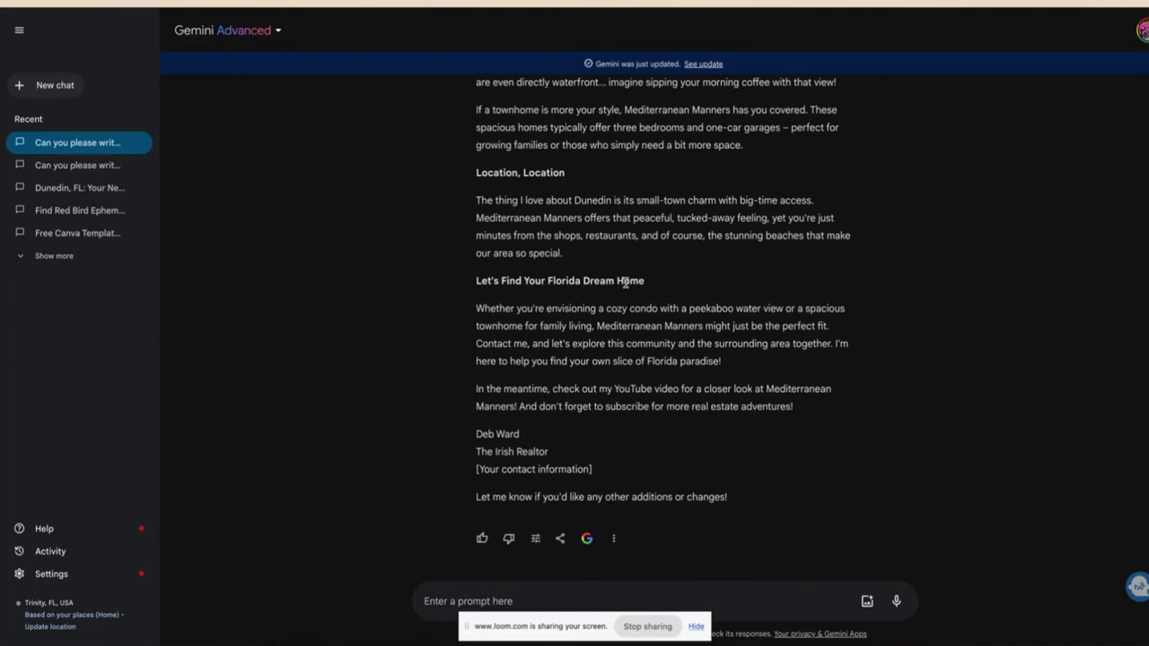
scroll(626, 281, up, 5)
scroll(626, 284, down, 1)
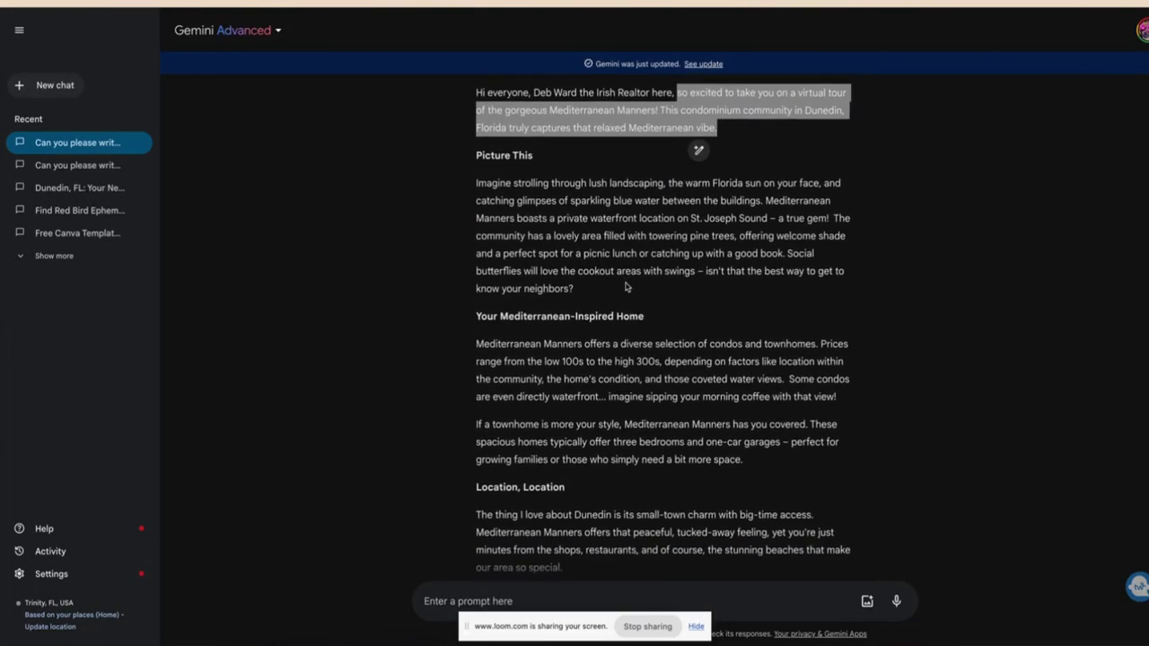
scroll(626, 286, down, 2)
drag(763, 332, 550, 188)
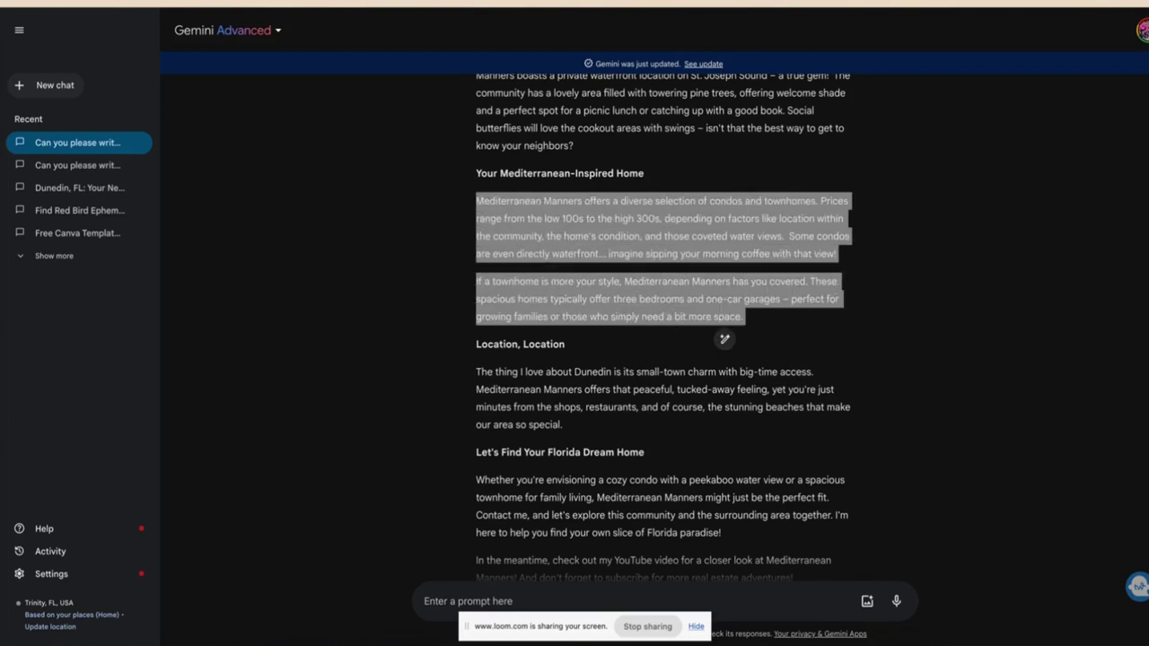
key(alt+Tab)
key(alt+Tab)
key(alt+Tab)
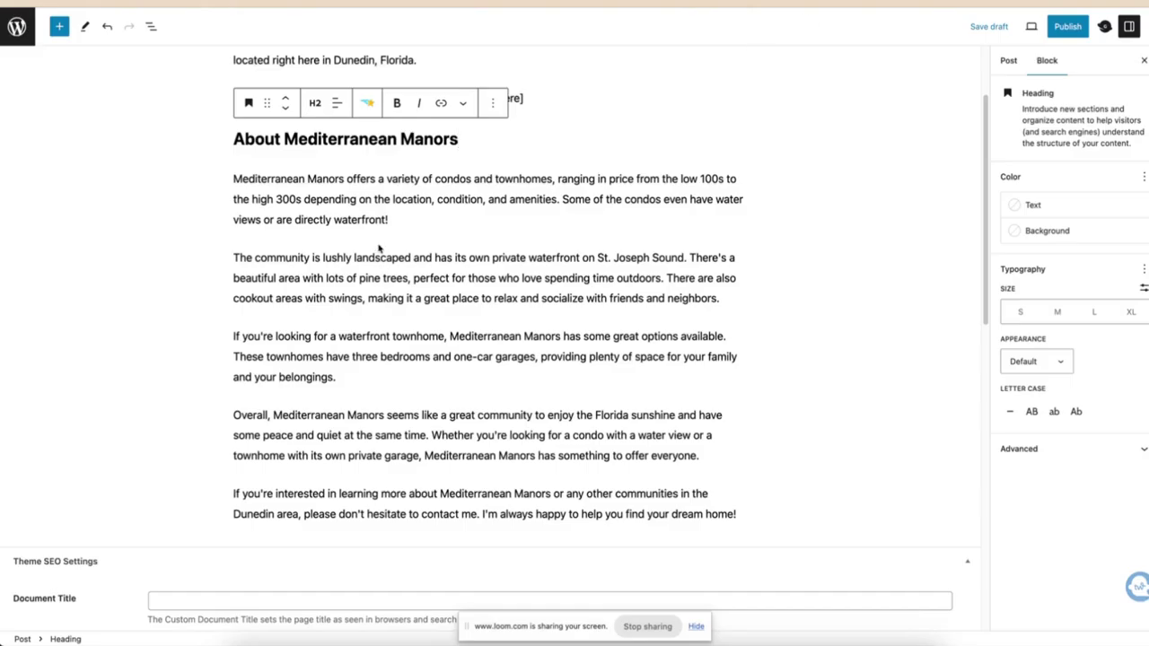
key(ctrl+v)
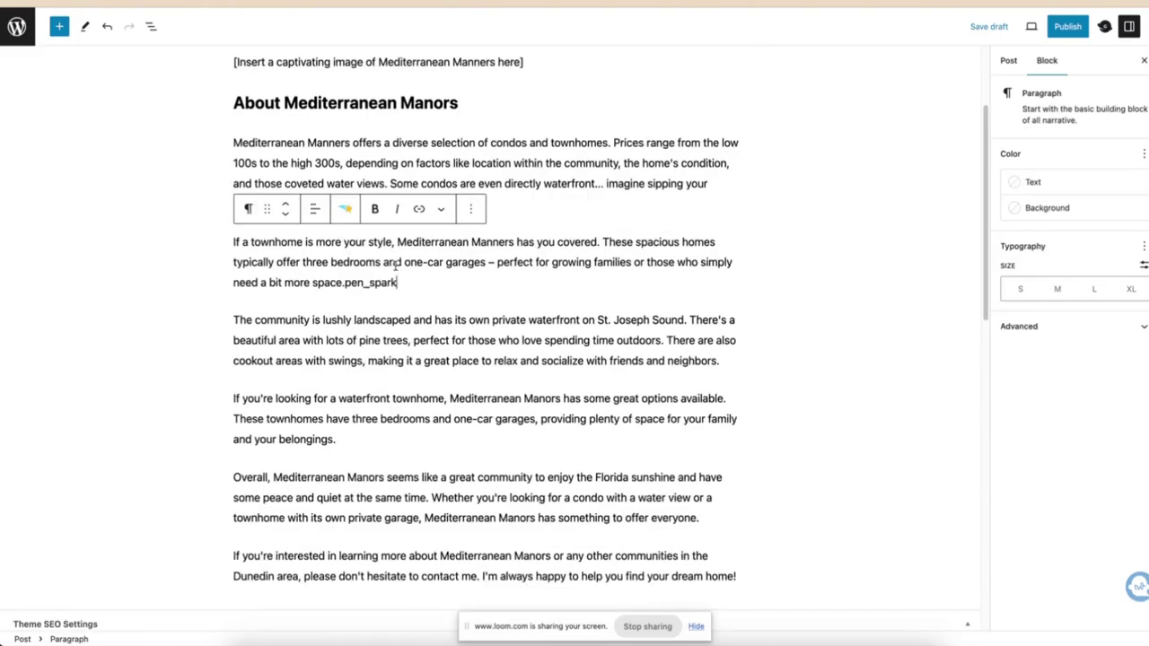
key(ctrl+z)
key(ctrl+z)
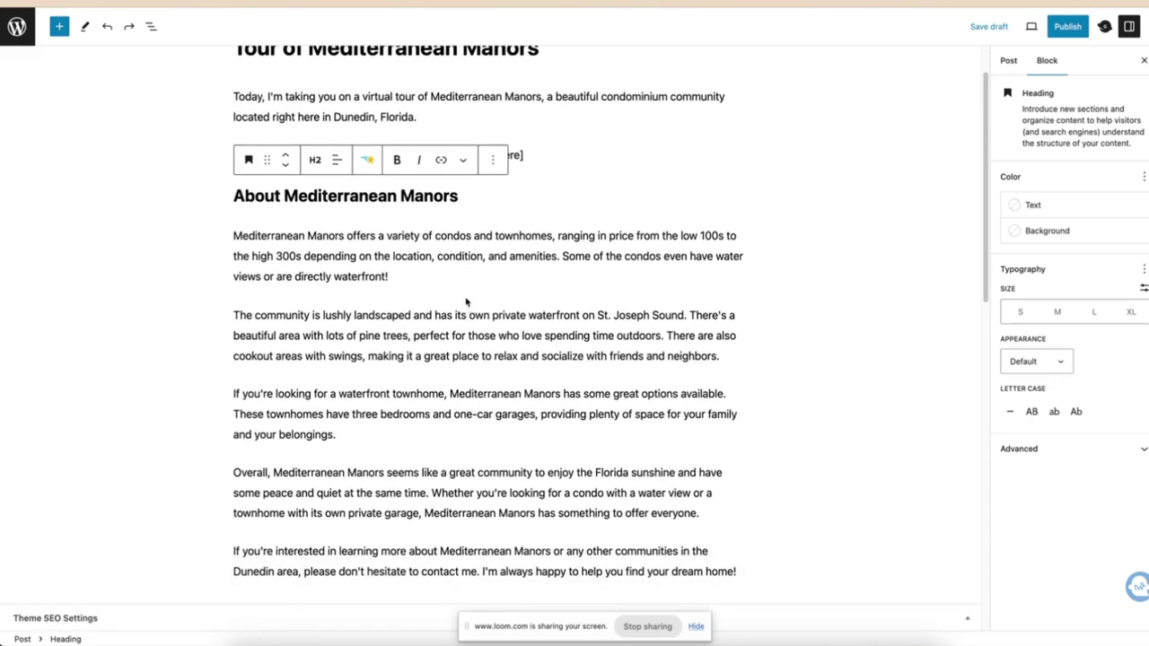
click(464, 275)
click(554, 194)
key(ctrl+shift+z)
key(ctrl+shift+z)
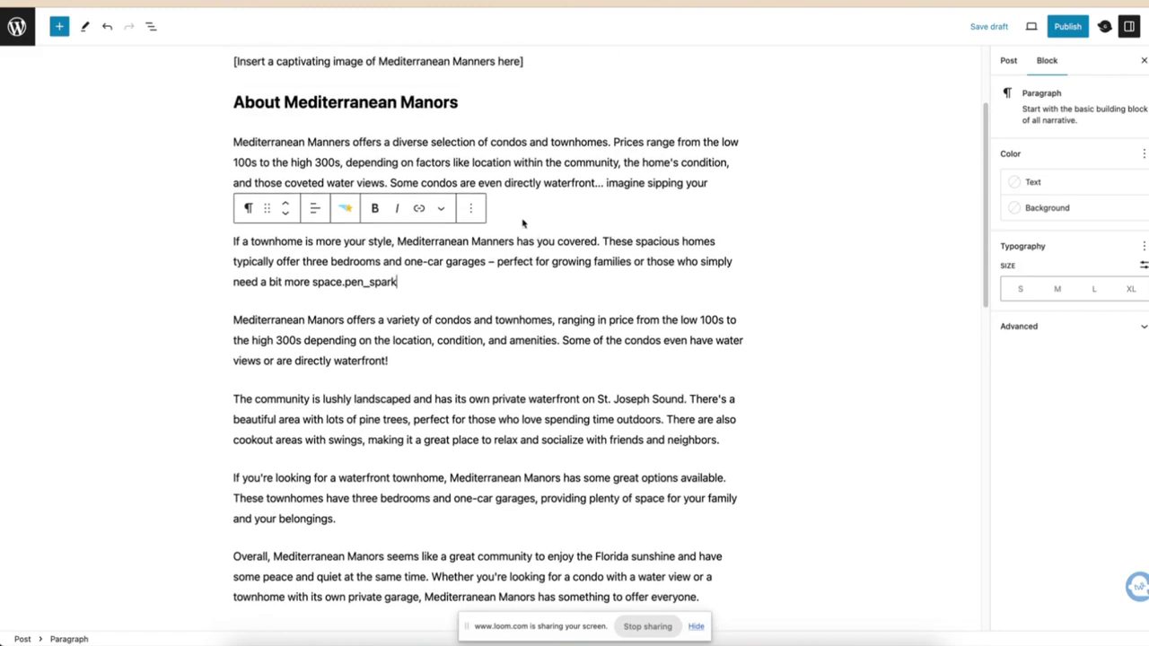
drag(398, 282, 205, 146)
key(ctrl+c)
key(BackSpace)
key(BackSpace)
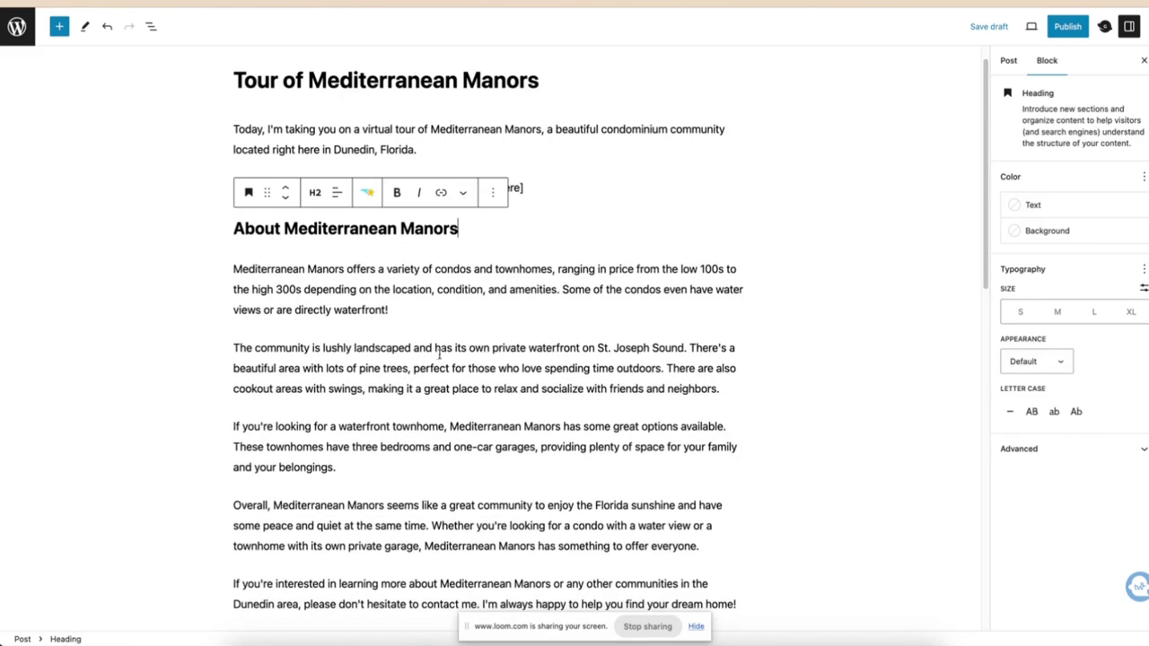
scroll(449, 346, down, 1)
Step: Turn the '[Insert a captivating image…]' placeholder paragraph into an empty Image block
click(549, 189)
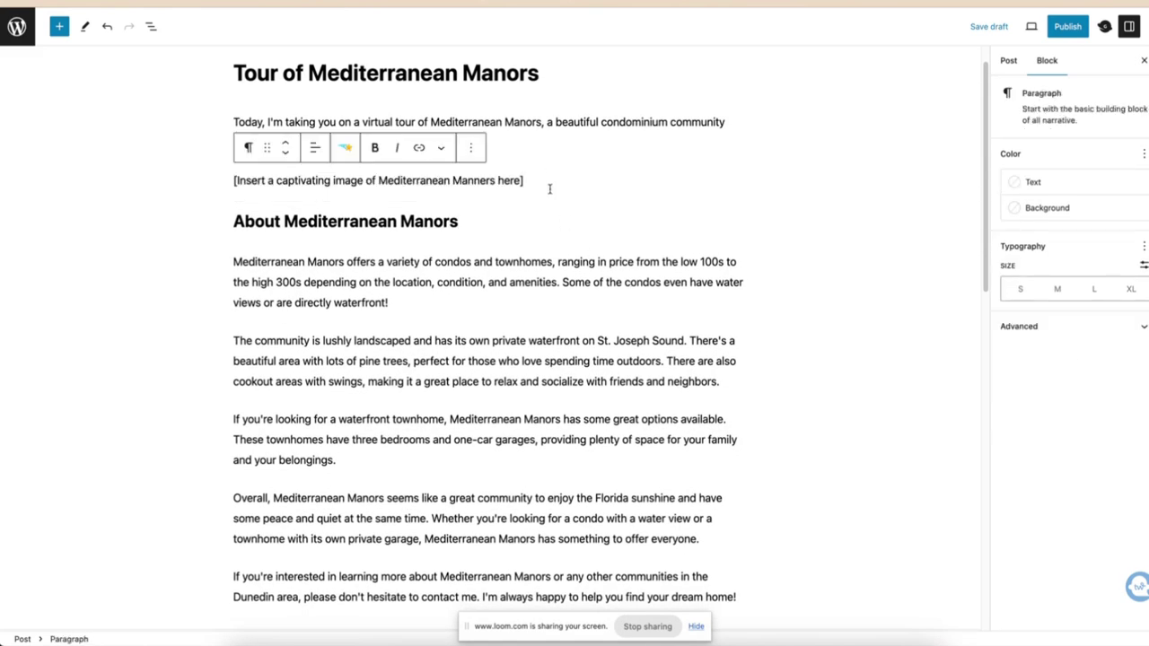
triple_click(546, 182)
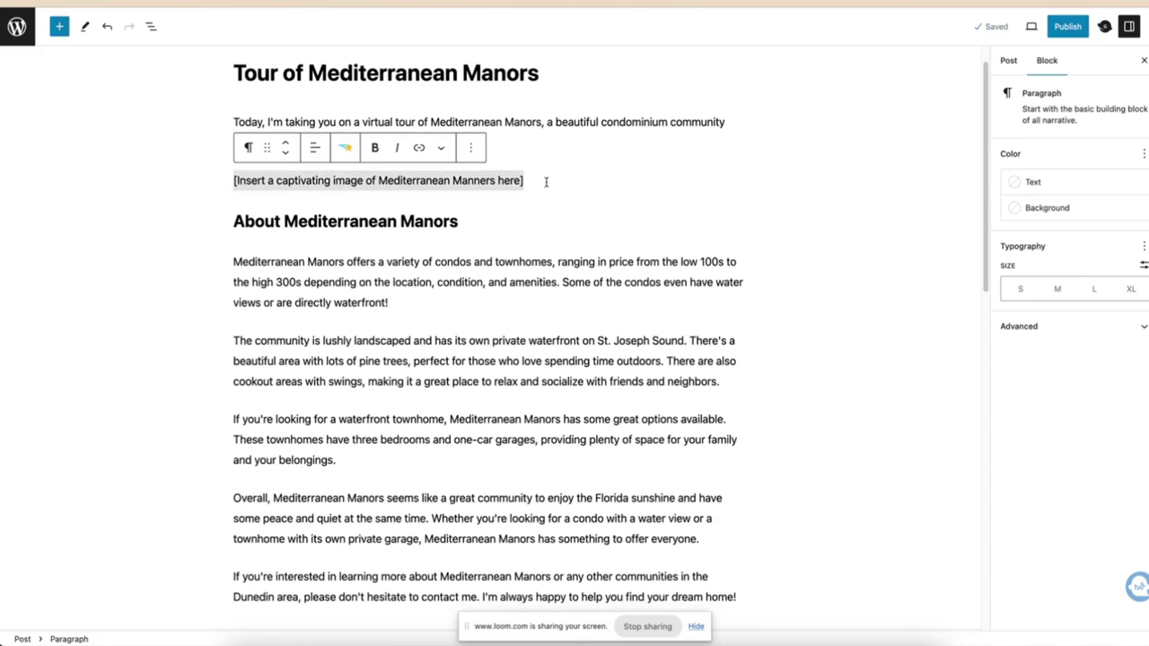
text(/image)
key(Return)
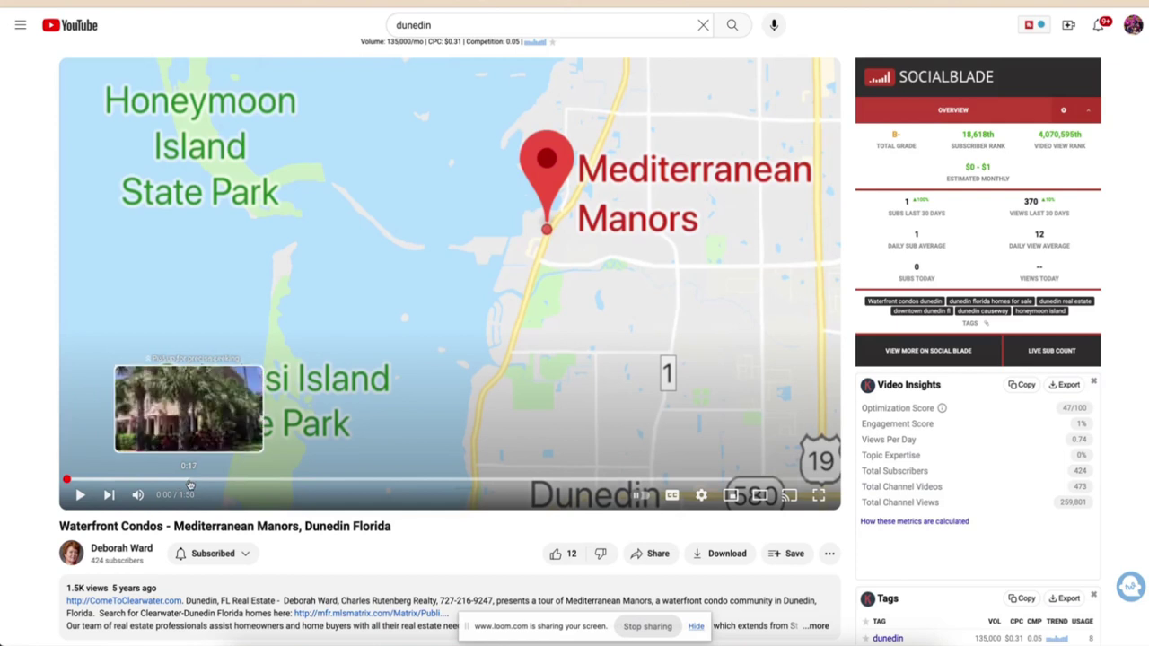
Step: Jump the tour video to the palm-tree frame at 0:17 and screenshot the player area
click(187, 483)
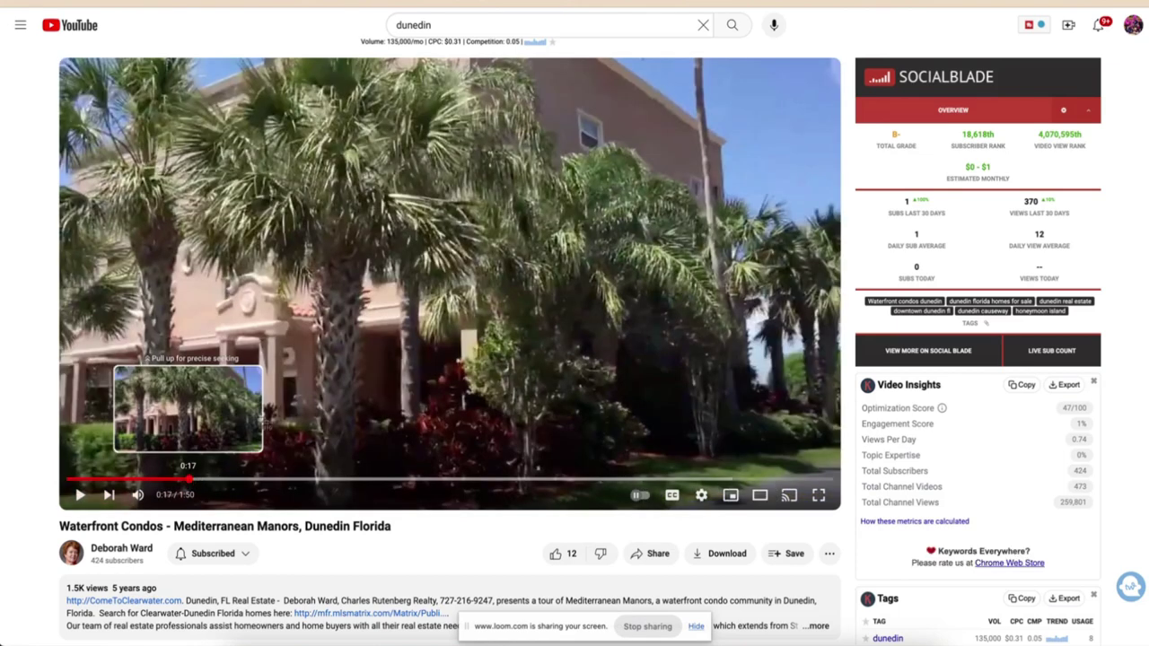
key(super+shift+4)
key(Escape)
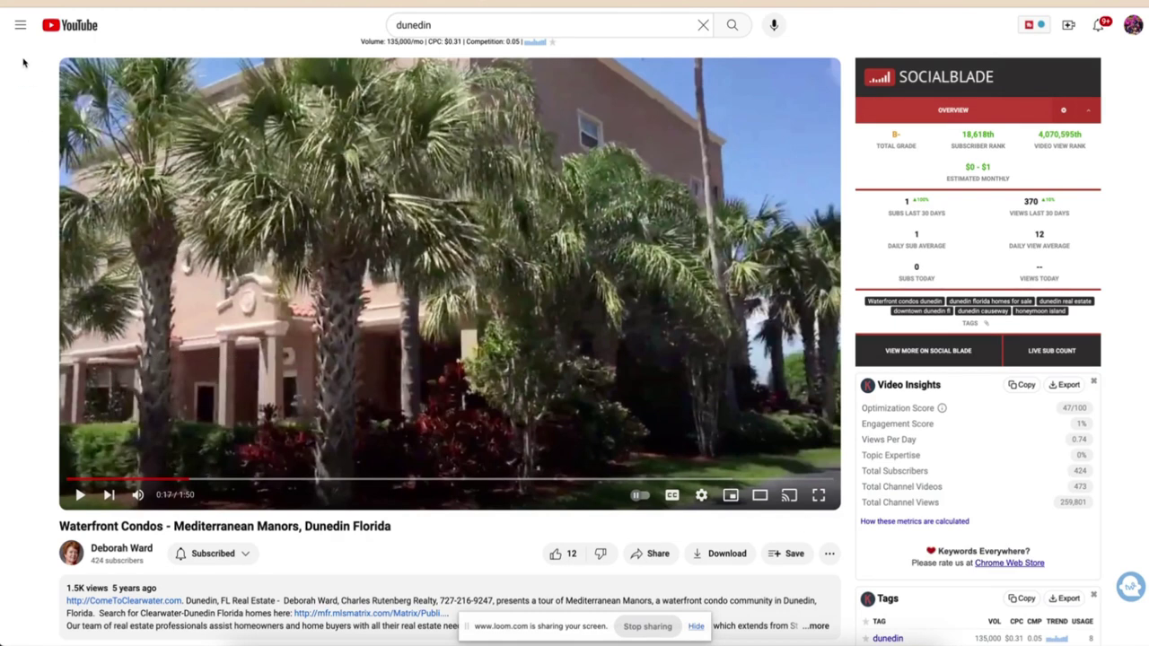
key(super+shift+4)
drag(61, 59, 837, 479)
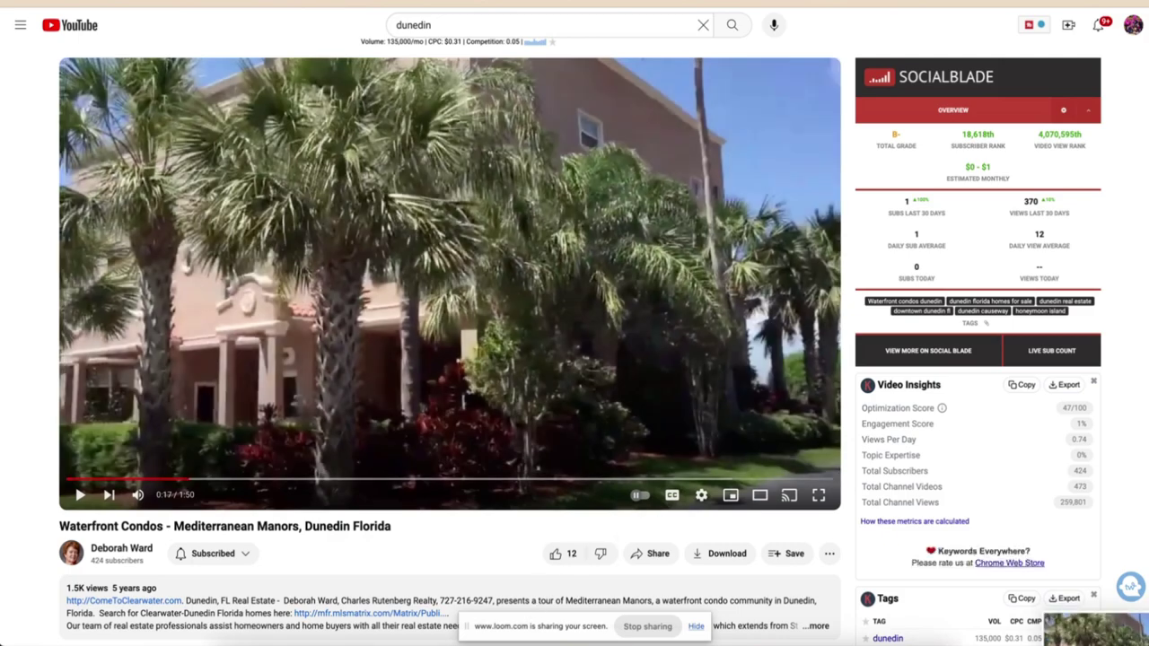
Step: Open the palm-tree screenshot from the Desktop in Photoshop
click(326, 641)
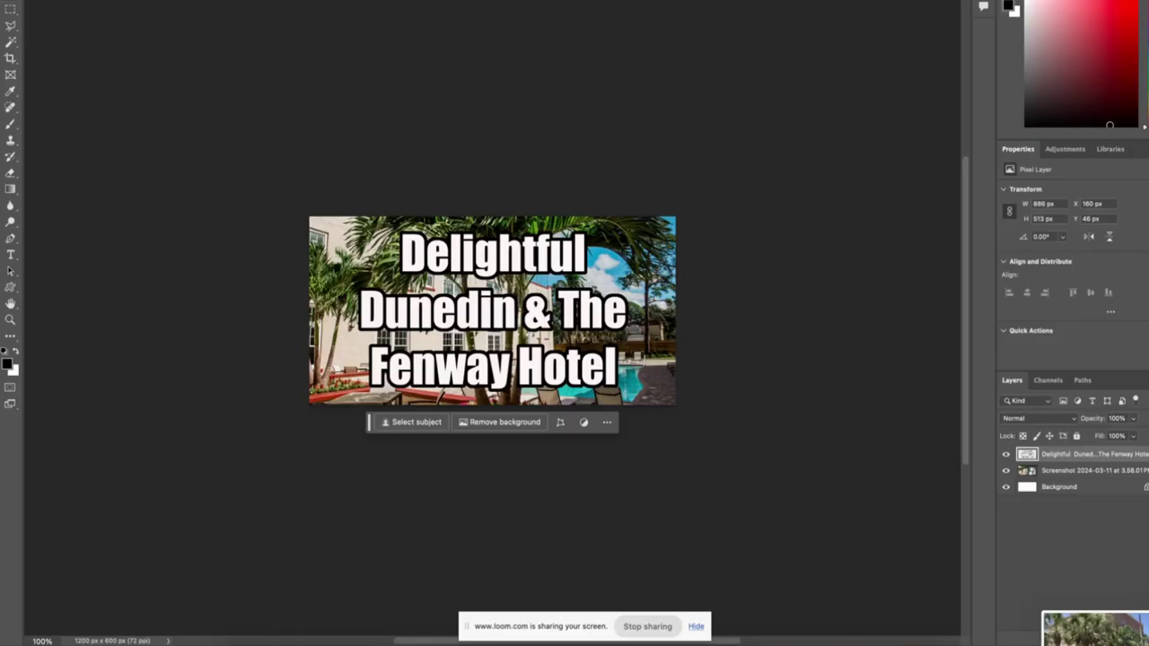
click(117, 0)
click(152, 0)
double_click(406, 65)
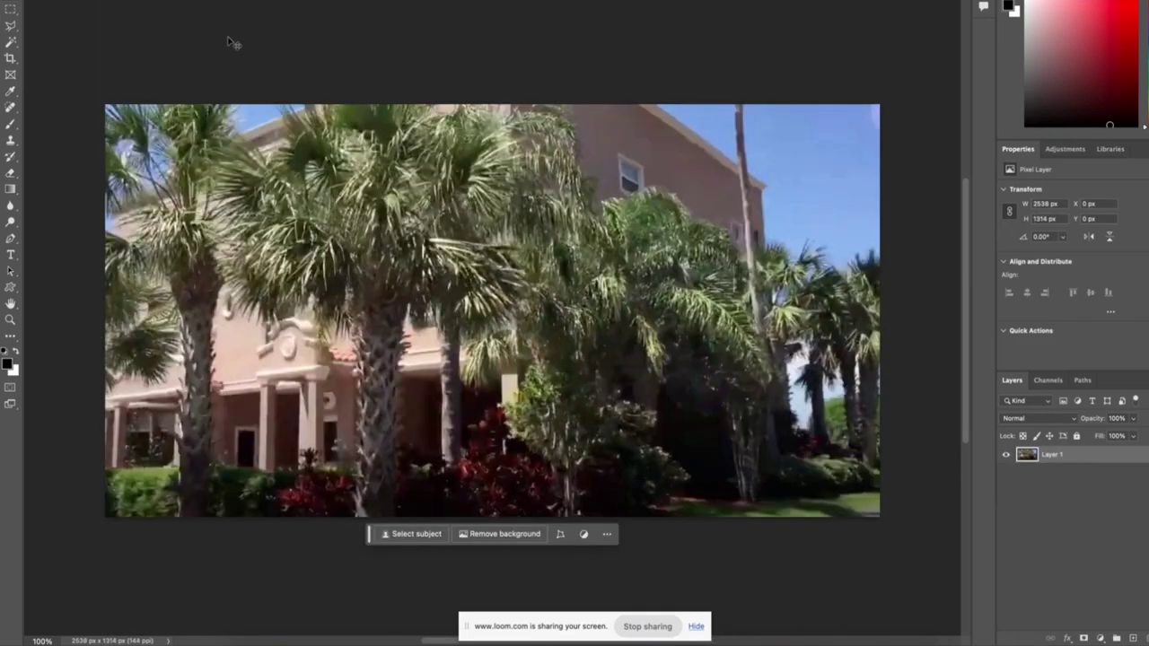
Step: Add the caption text 'Mediterranean Manors, Dunedin FL' across the photo
click(9, 256)
drag(160, 132, 846, 489)
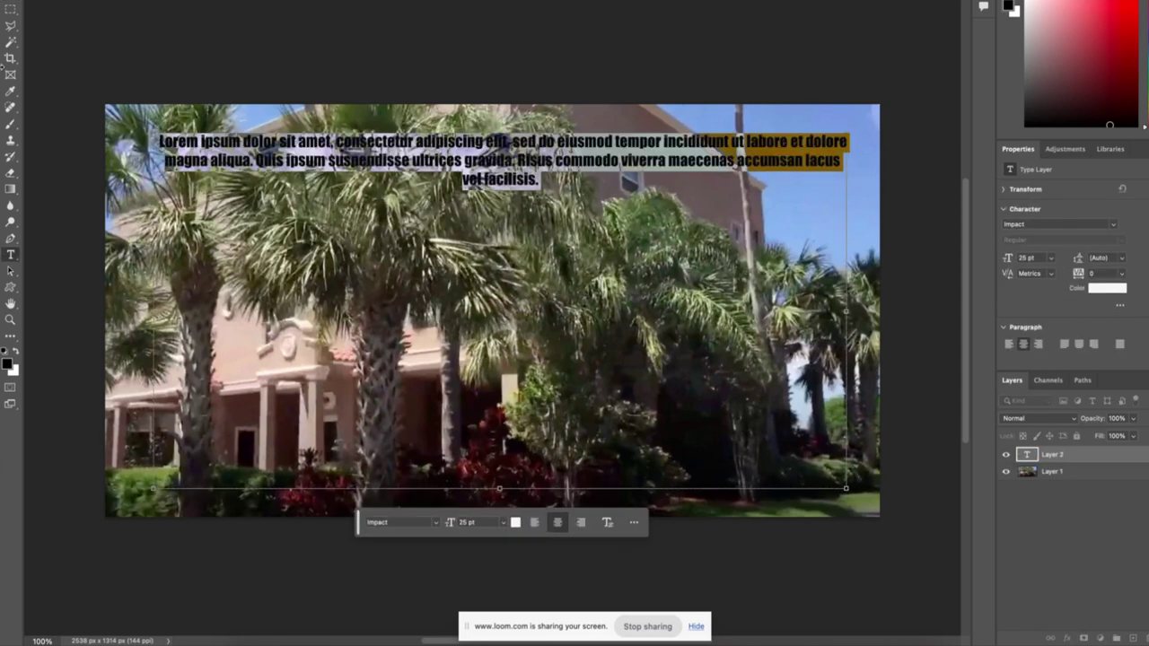
key(ctrl+v)
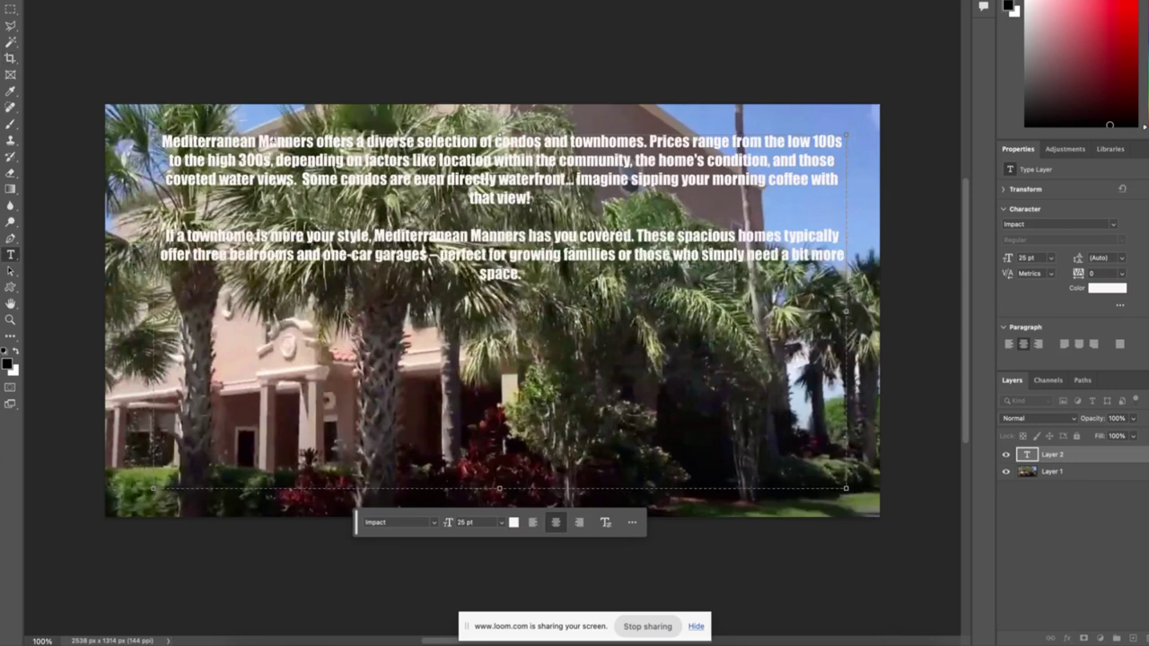
drag(260, 142, 589, 311)
click(502, 299)
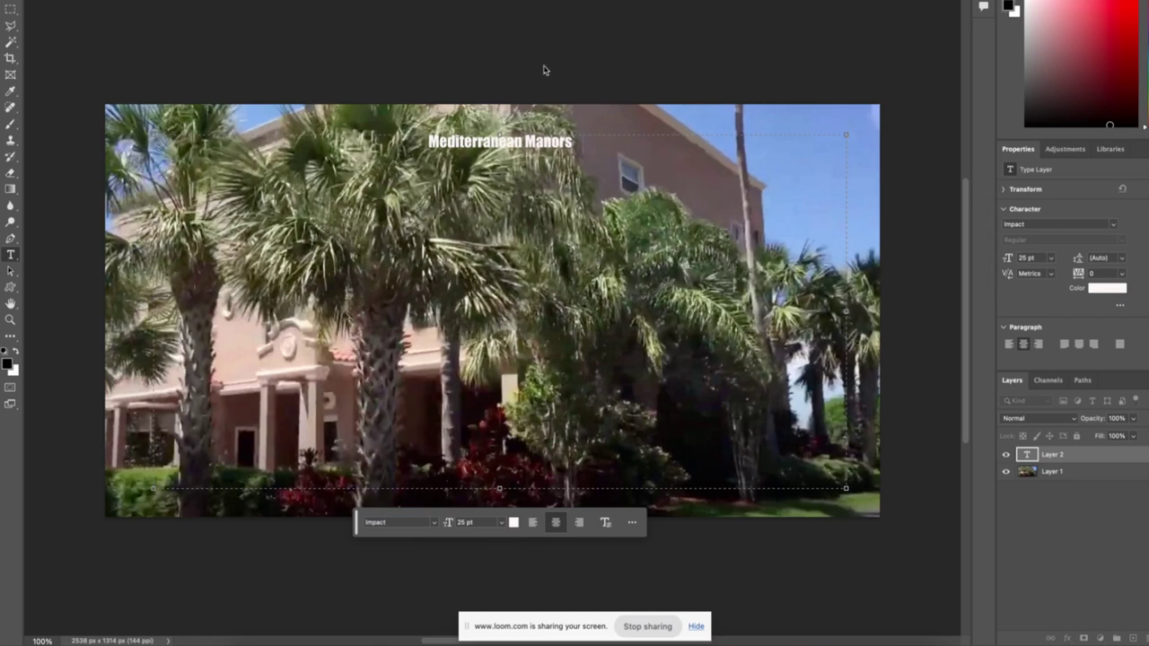
text(, Dunedin FL)
key(ctrl+Return)
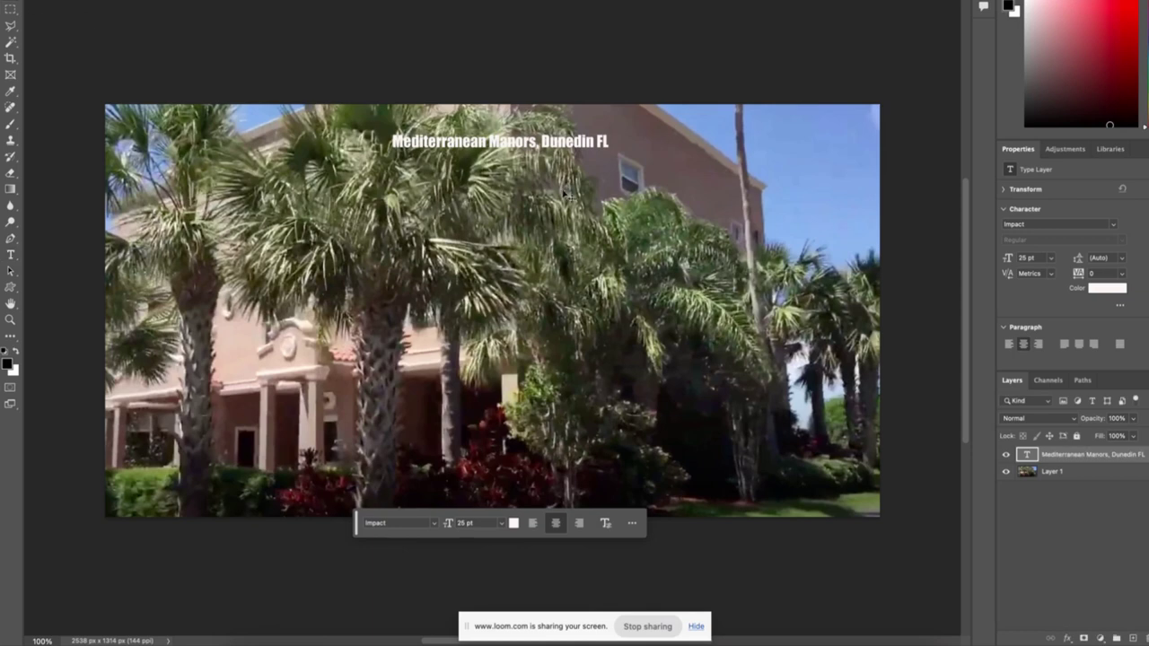
key(ctrl+t)
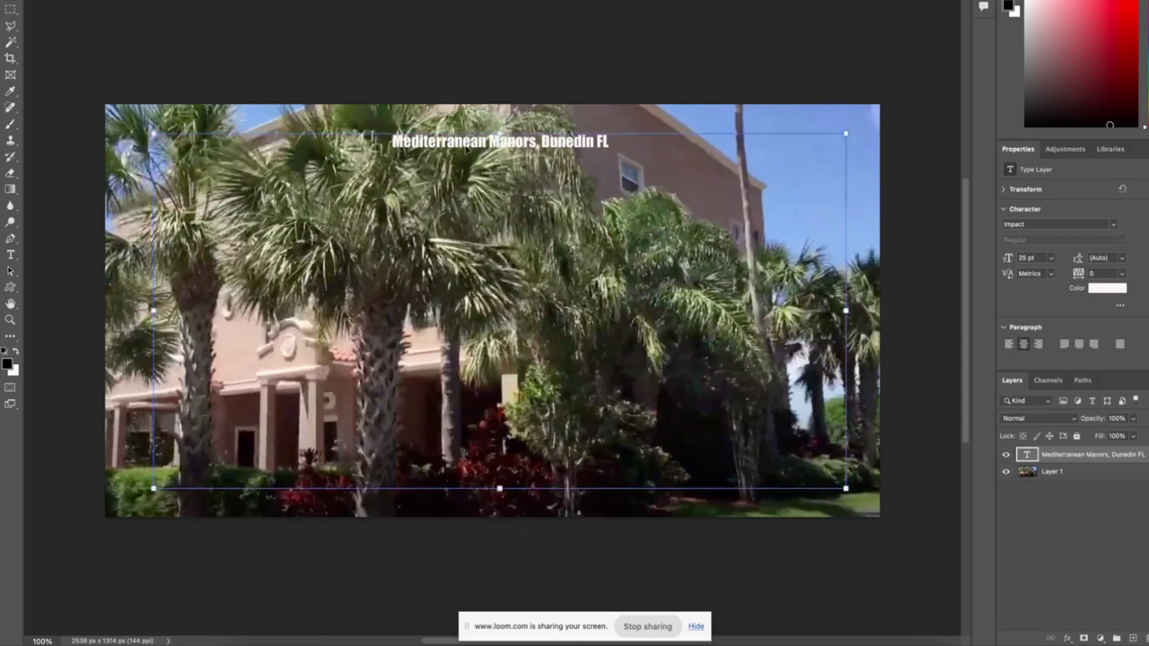
key(Return)
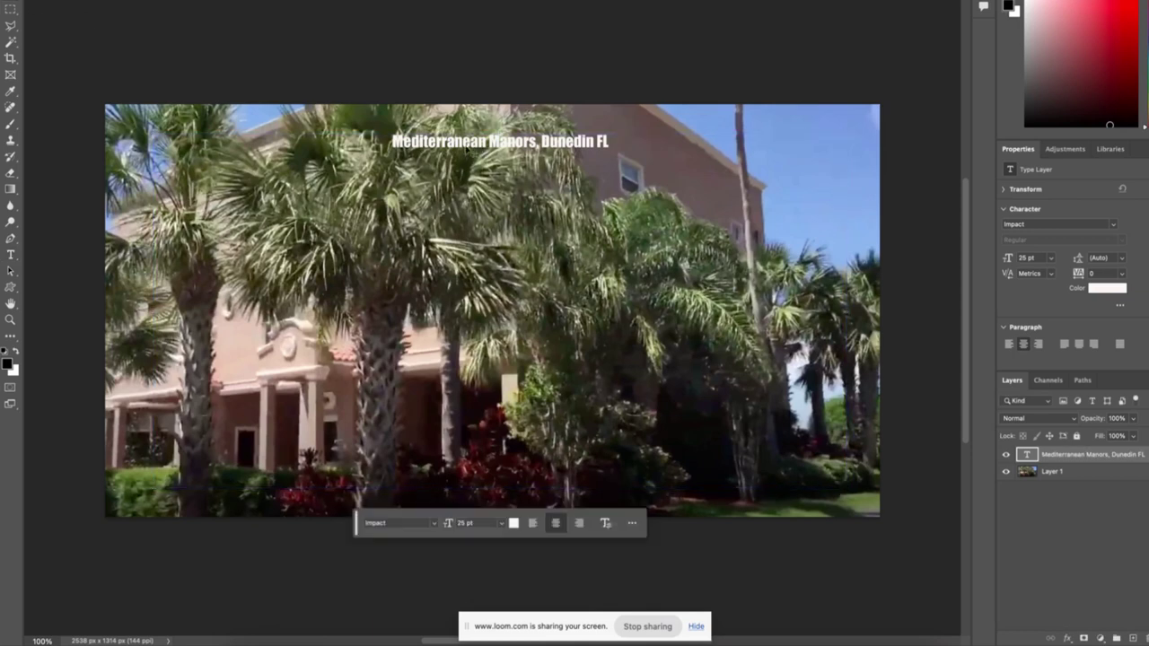
Step: Resize the caption to 60 pt and move it to the photo's bottom edge
click(10, 254)
click(493, 148)
key(ctrl+a)
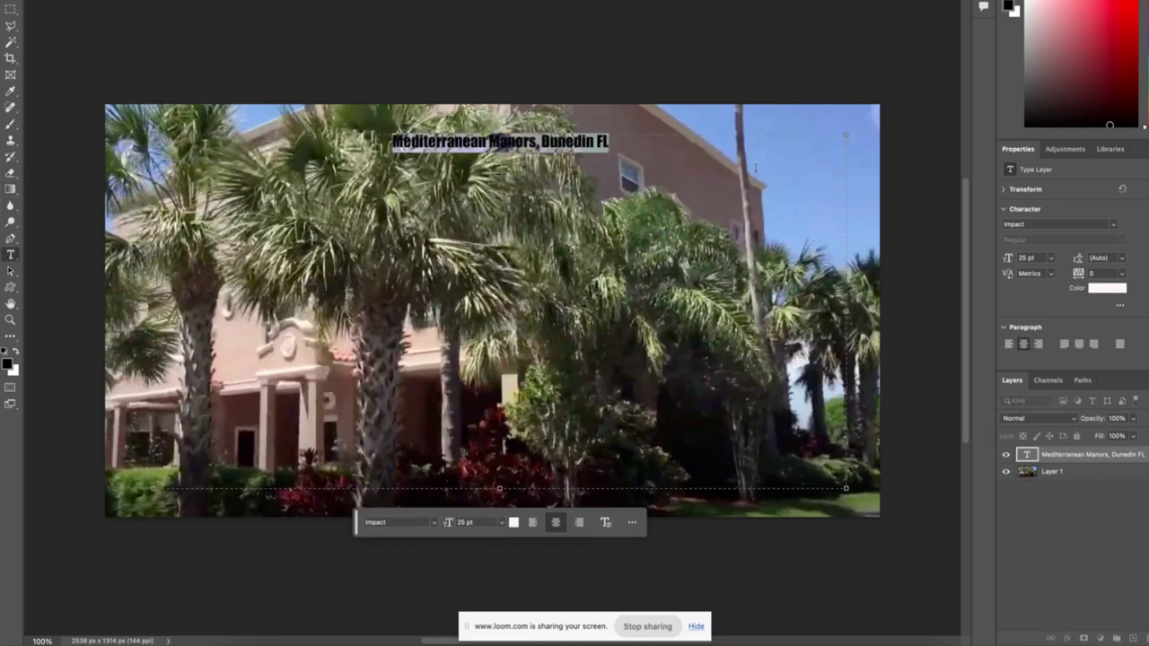
click(1033, 259)
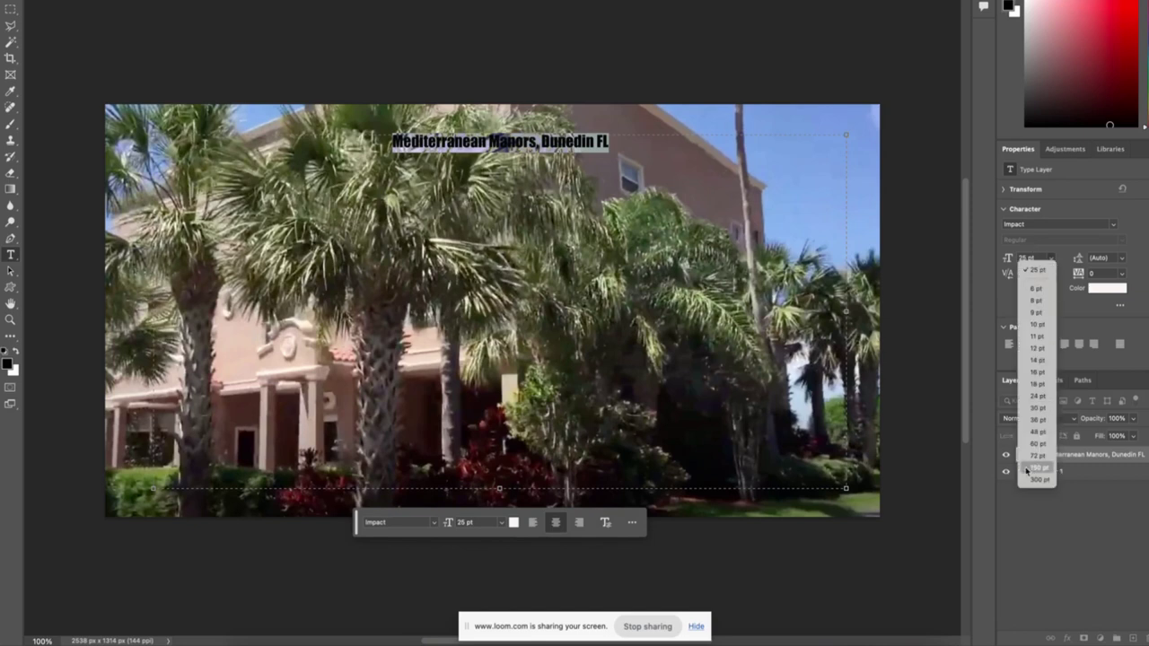
click(1032, 445)
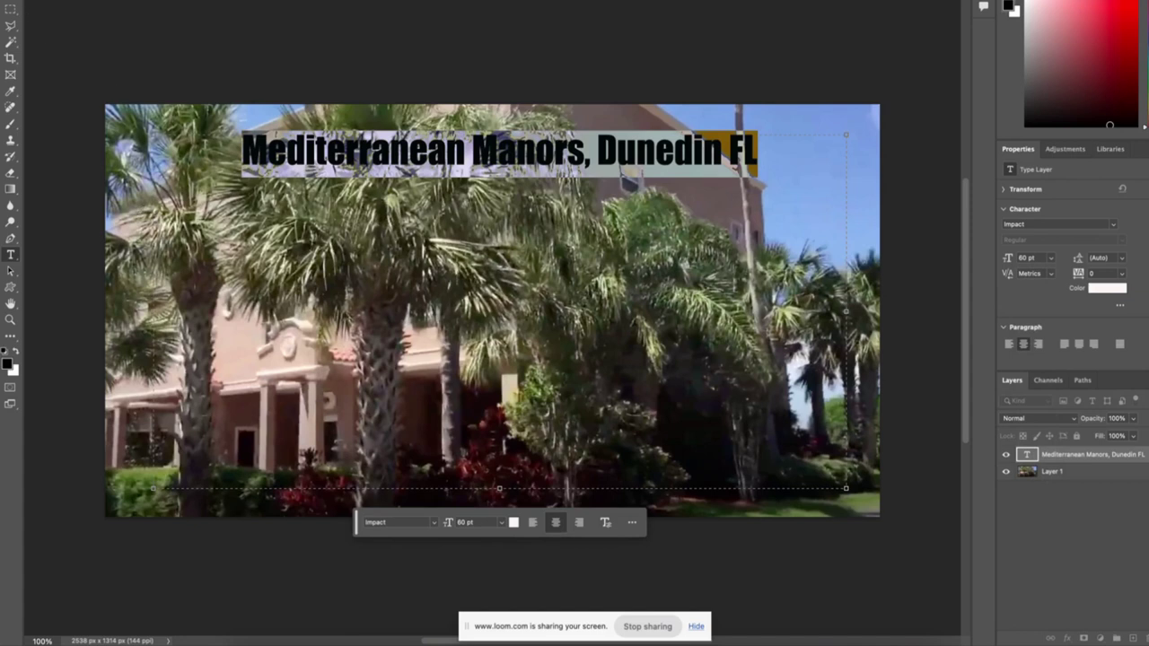
click(11, 255)
drag(475, 138, 476, 467)
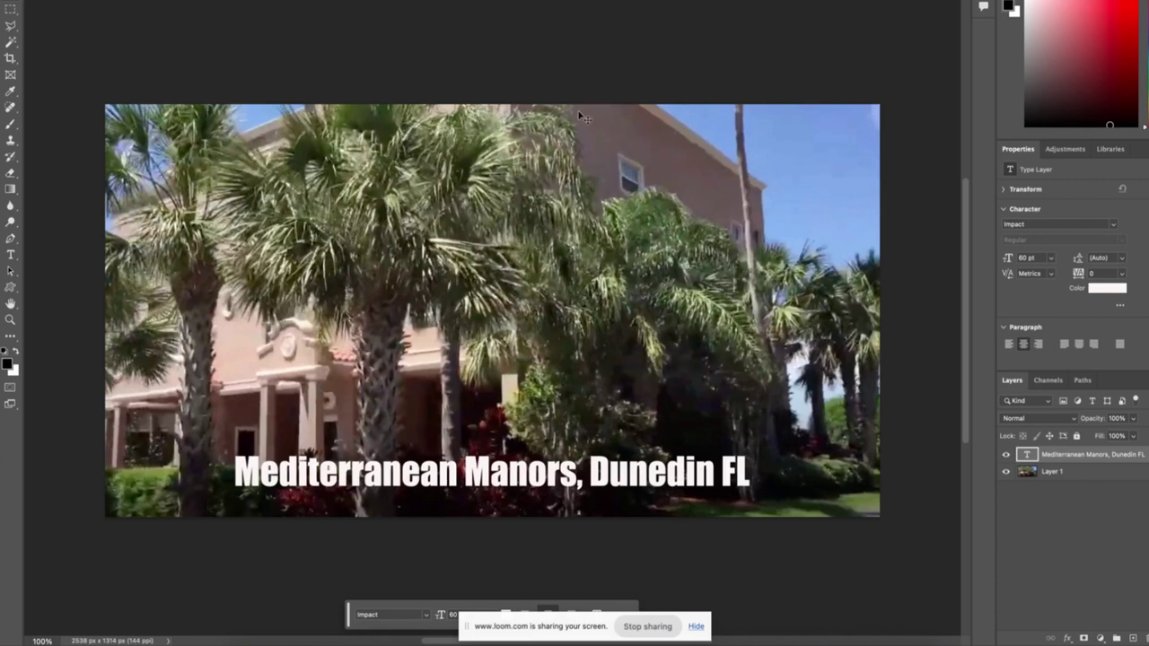
Step: Rasterize the caption type layer and give it a 10 px stroke outline
right_click(1087, 459)
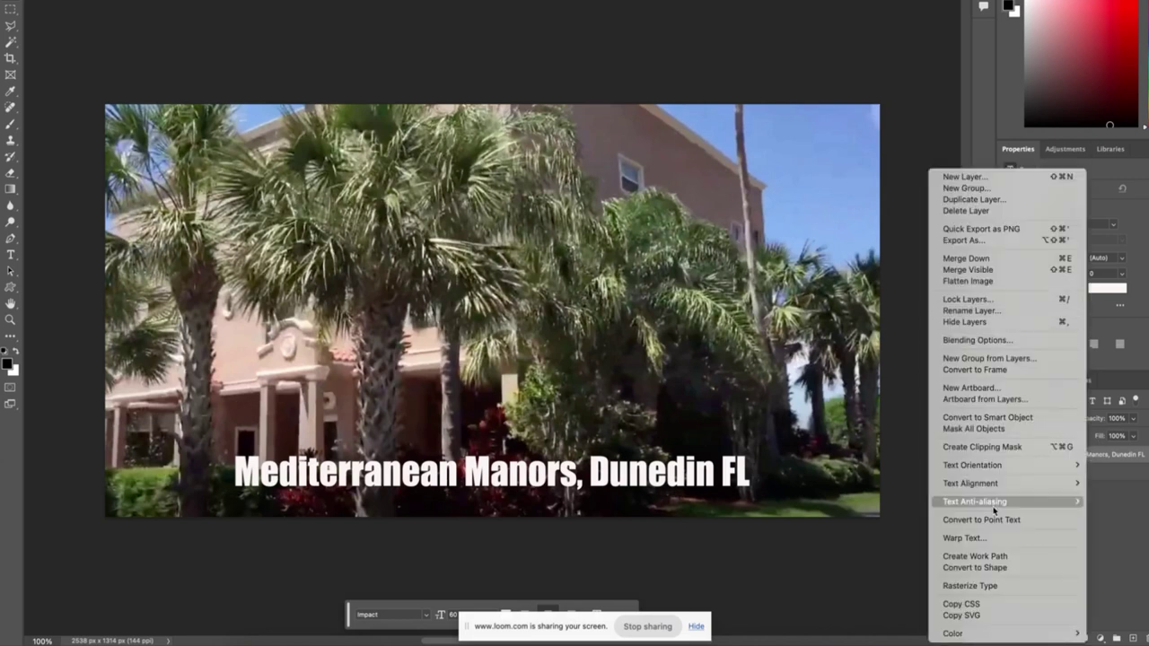
click(1002, 586)
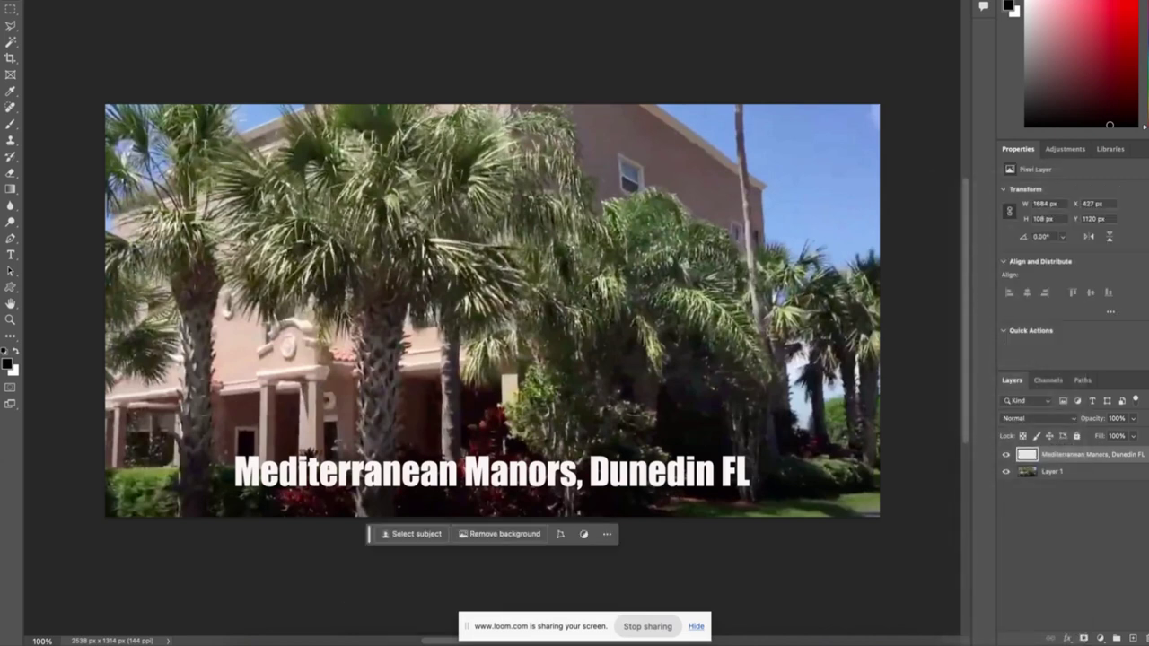
click(139, 0)
click(179, 121)
click(667, 304)
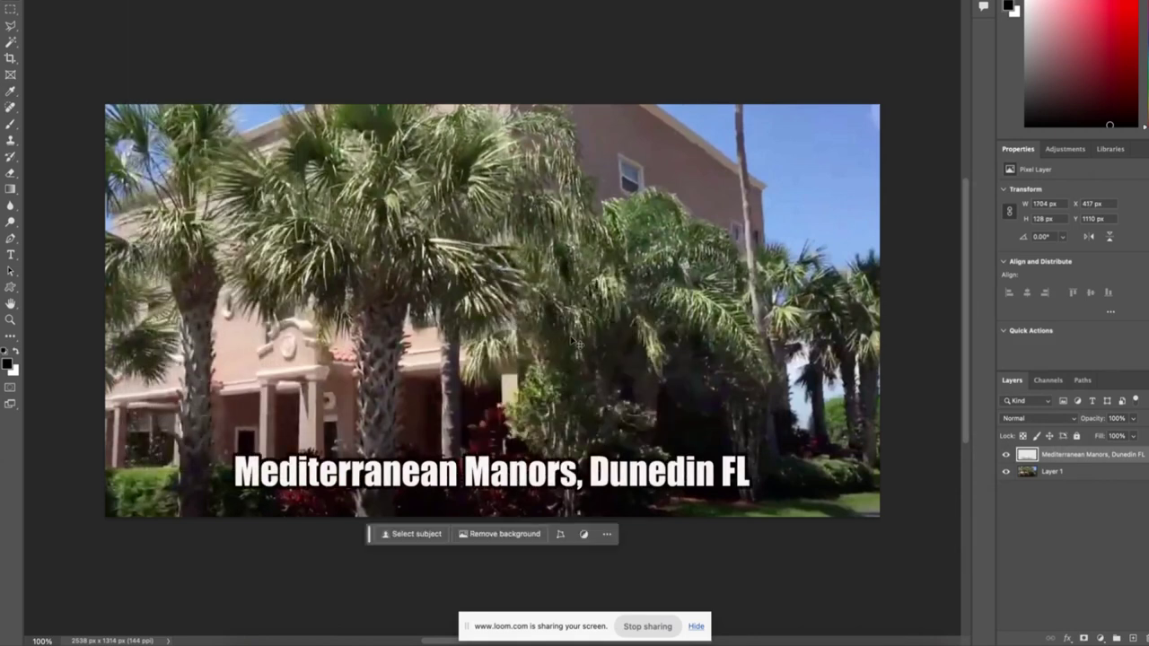
Step: Export the photo for web as a JPEG resized to 1200 px tall
click(112, 0)
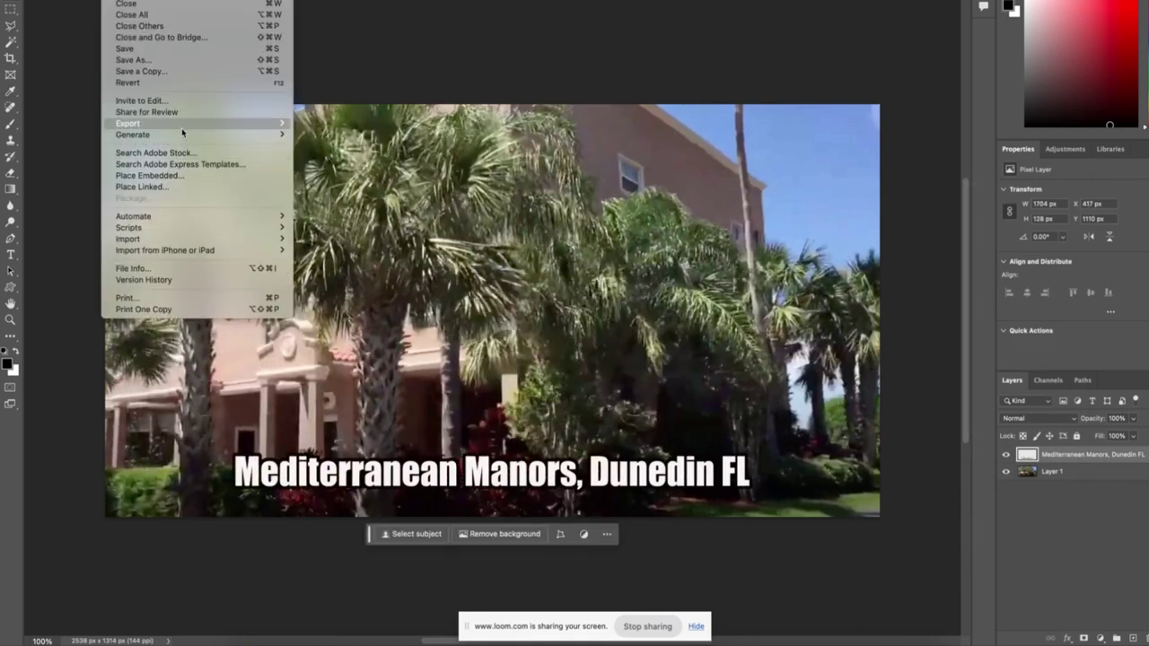
mouse_move(181, 127)
click(359, 171)
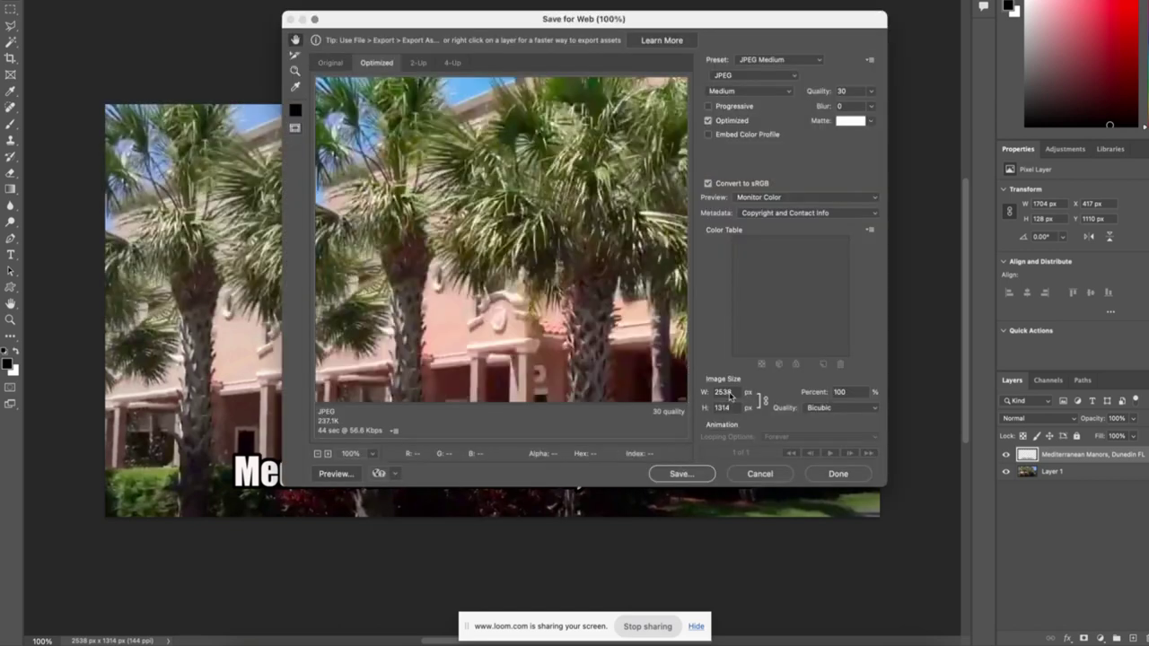
click(728, 392)
click(718, 407)
text(1200)
click(680, 474)
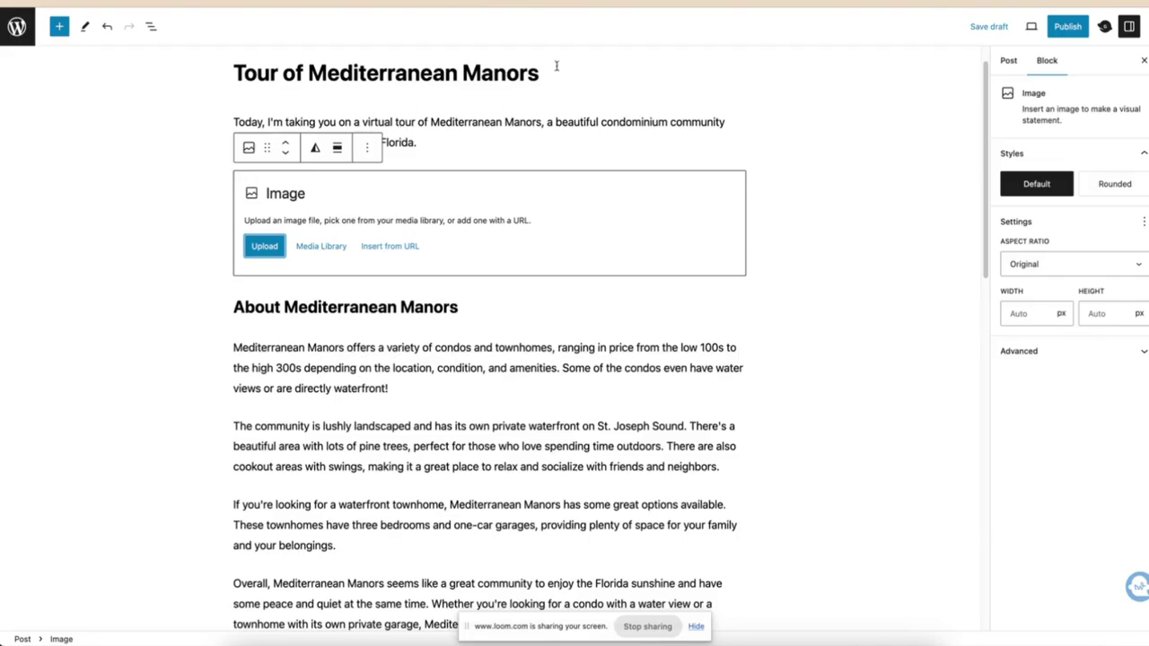
Step: Save the exported JPEG as Mediterranean-Manors-Dunedin-FL.jpg
drag(549, 71, 309, 76)
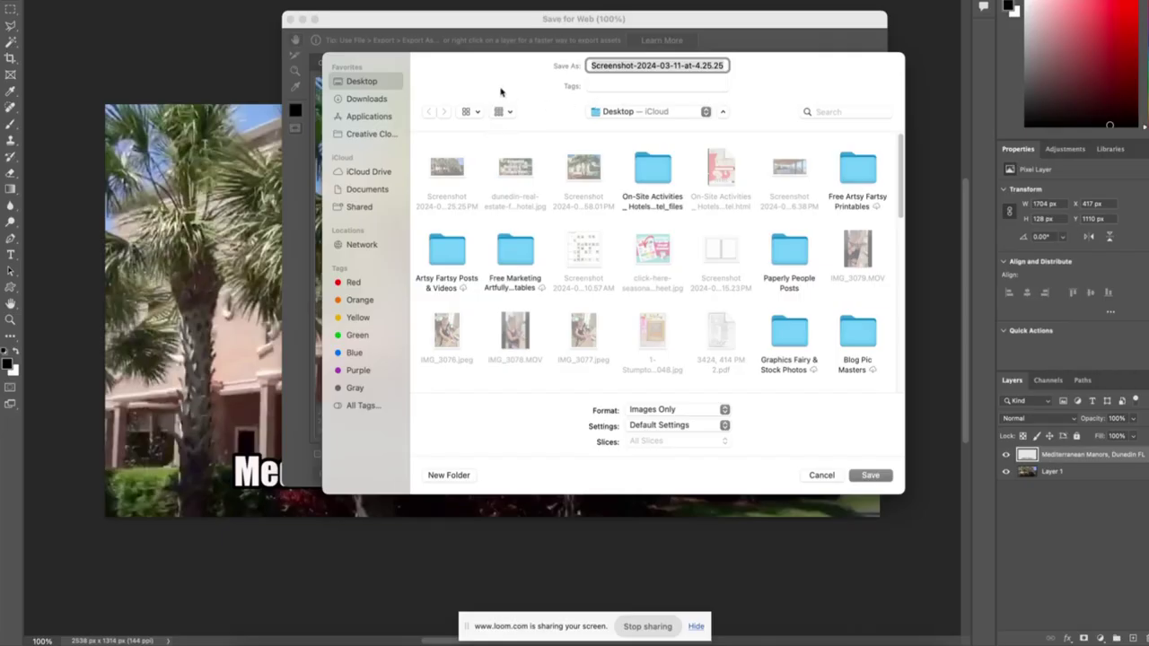
text(Mediterranean Manors)
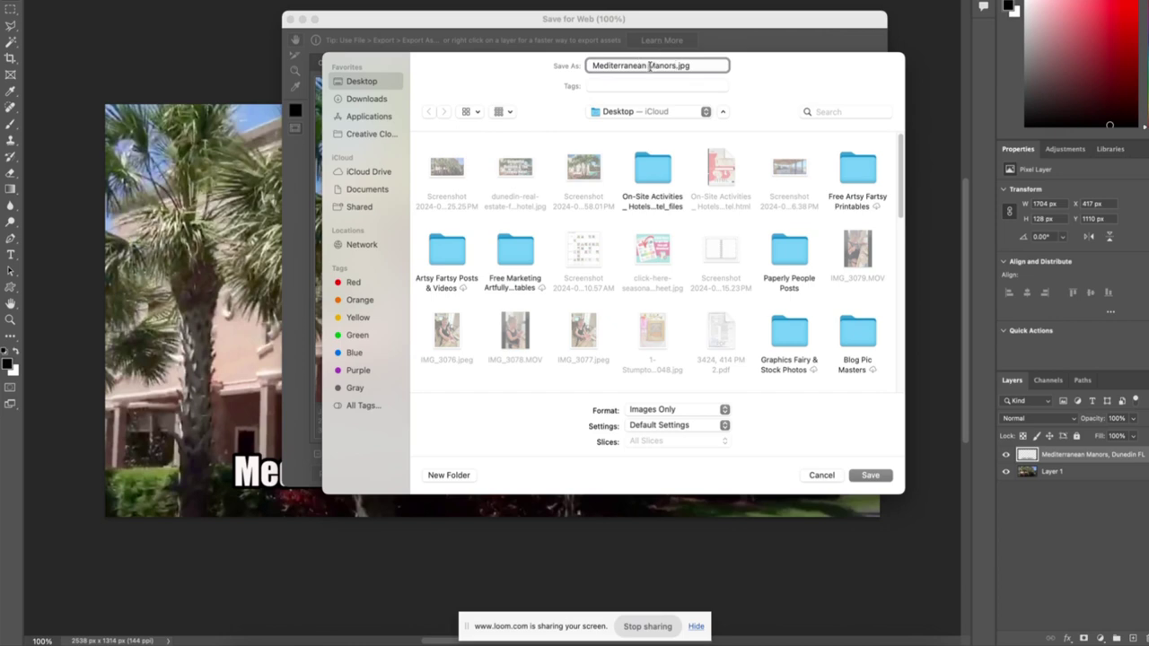
key(BackSpace)
text(-)
text(_)
key(BackSpace)
text(-Dunedin-FL)
key(Return)
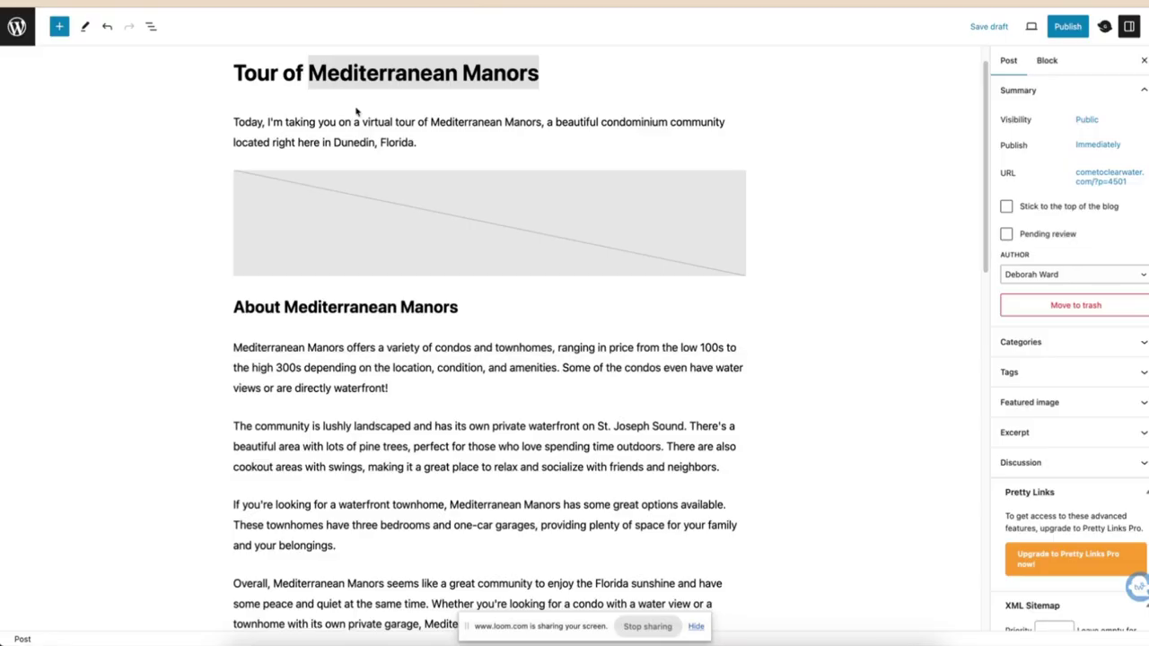
Step: Upload Mediterranean-Manors-Dunedin-FL.jpg into the empty Image block below the intro paragraph
click(331, 234)
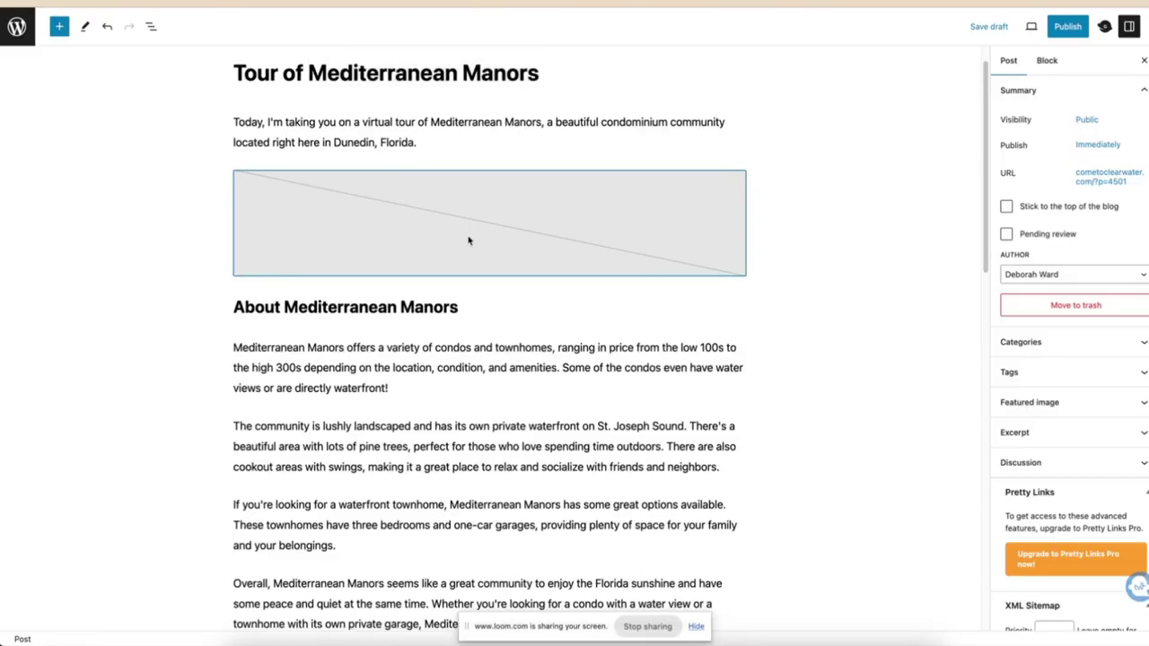
click(452, 263)
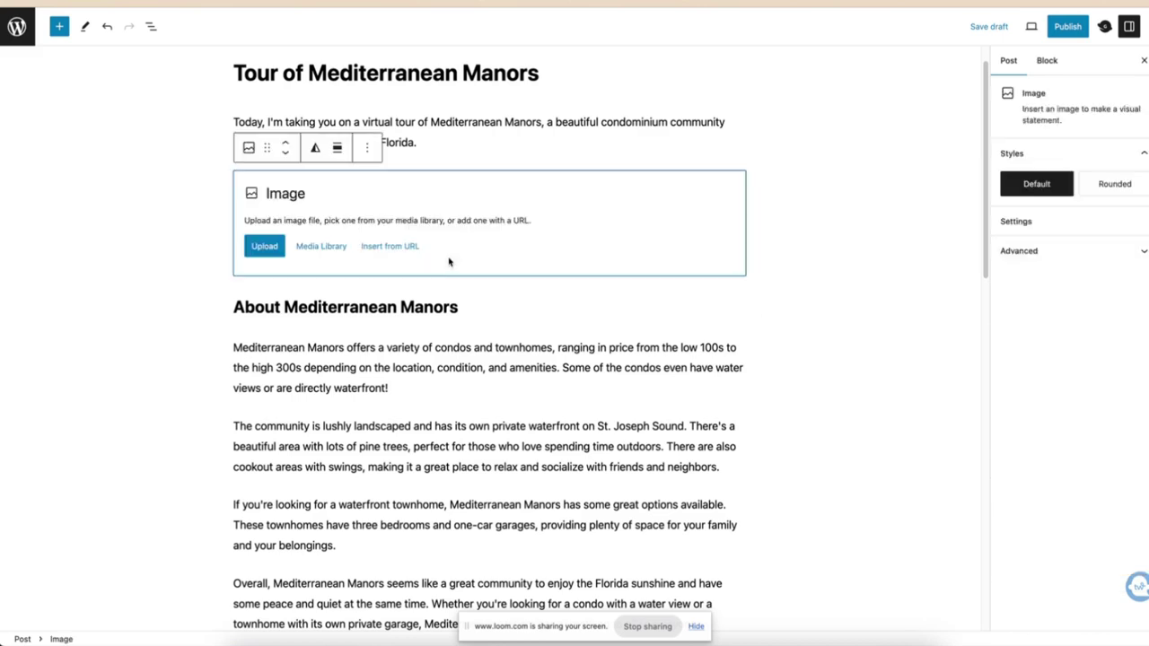
click(254, 244)
double_click(256, 54)
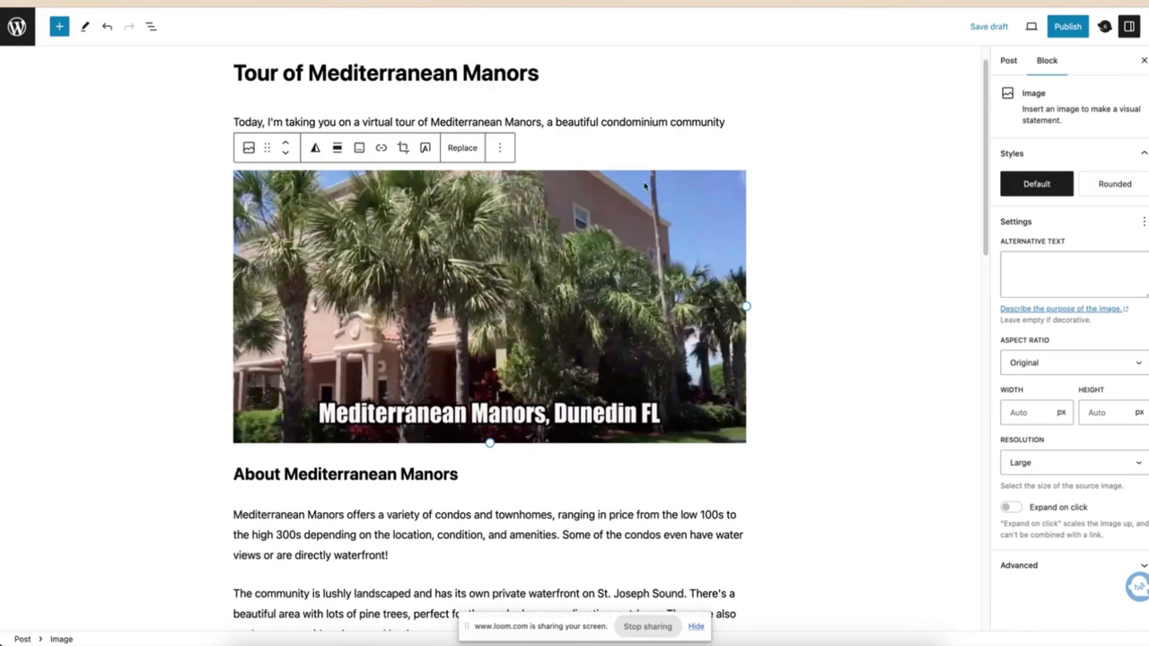
Step: Set the photo's alt text to 'Tour of Mediterranean Manors, Dunedin' and append 'In Dunedin FL' to the title
triple_click(440, 74)
key(ctrl+c)
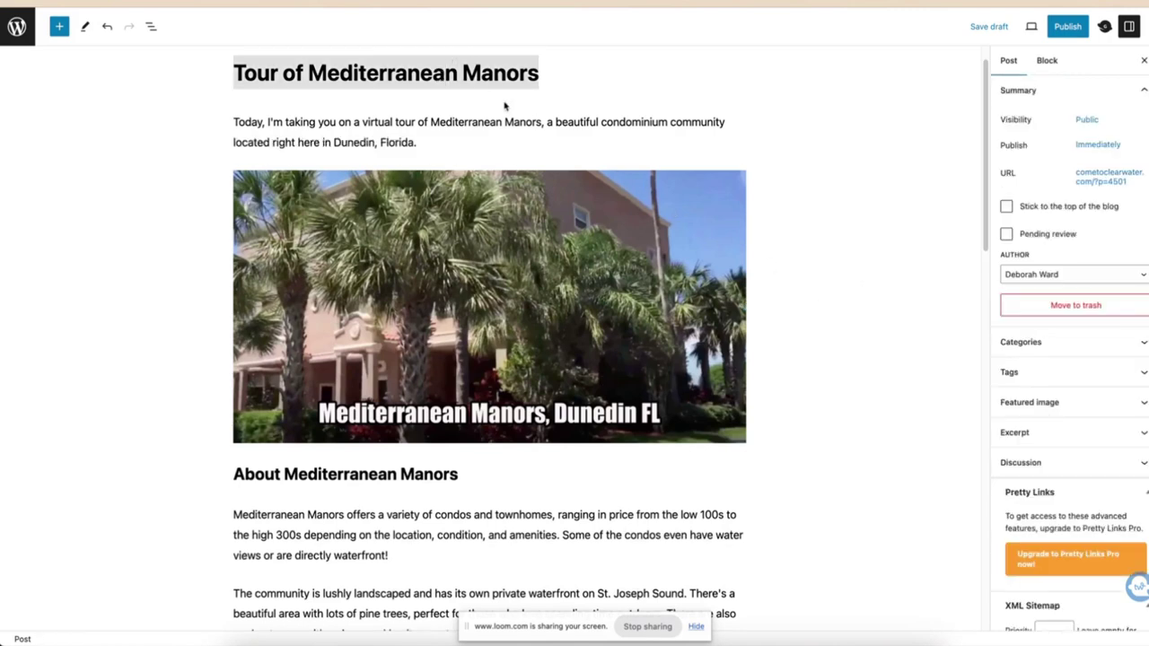
click(513, 310)
click(1089, 281)
key(ctrl+v)
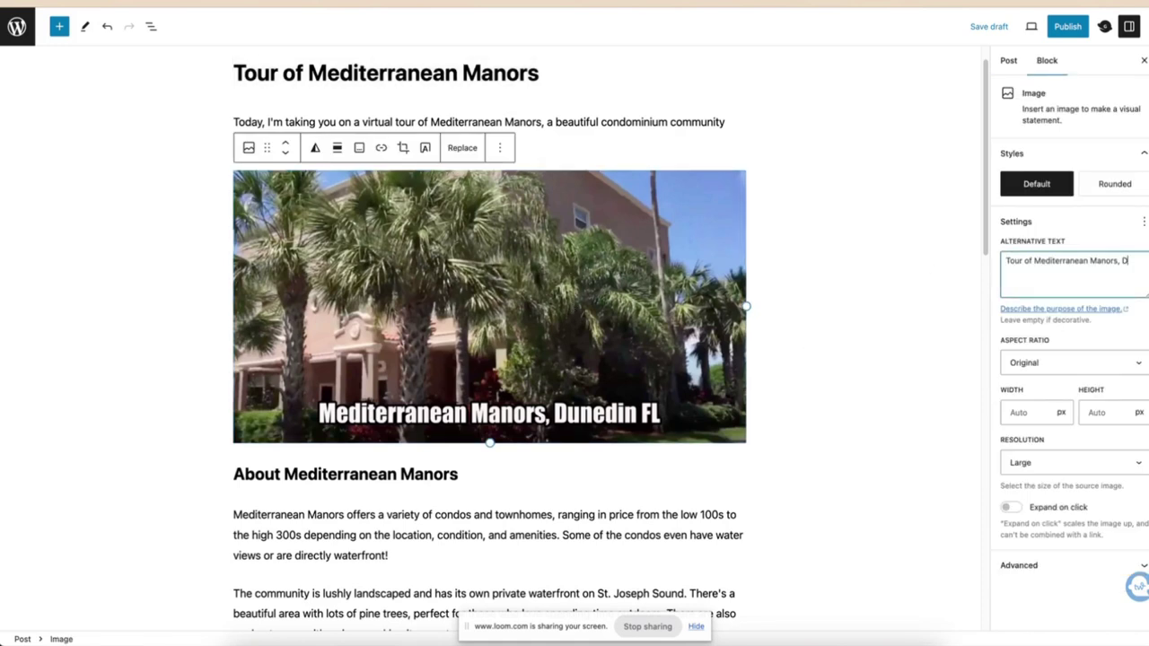
text(, Dunedin FL)
click(563, 77)
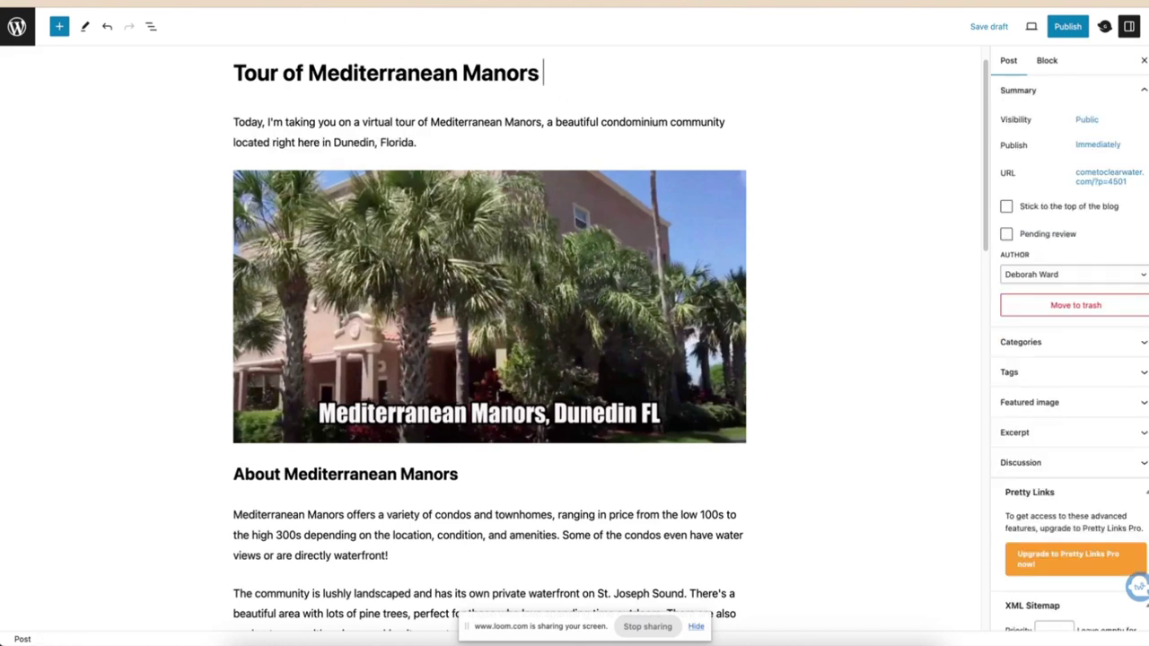
text(In Dundi)
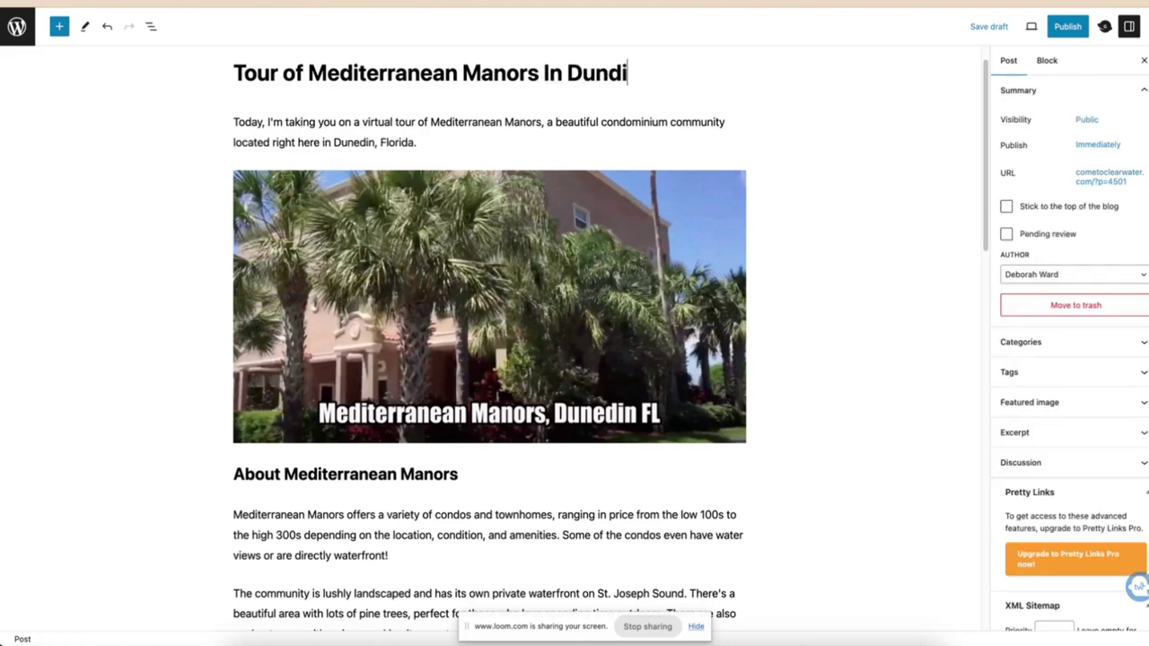
text(edin FL)
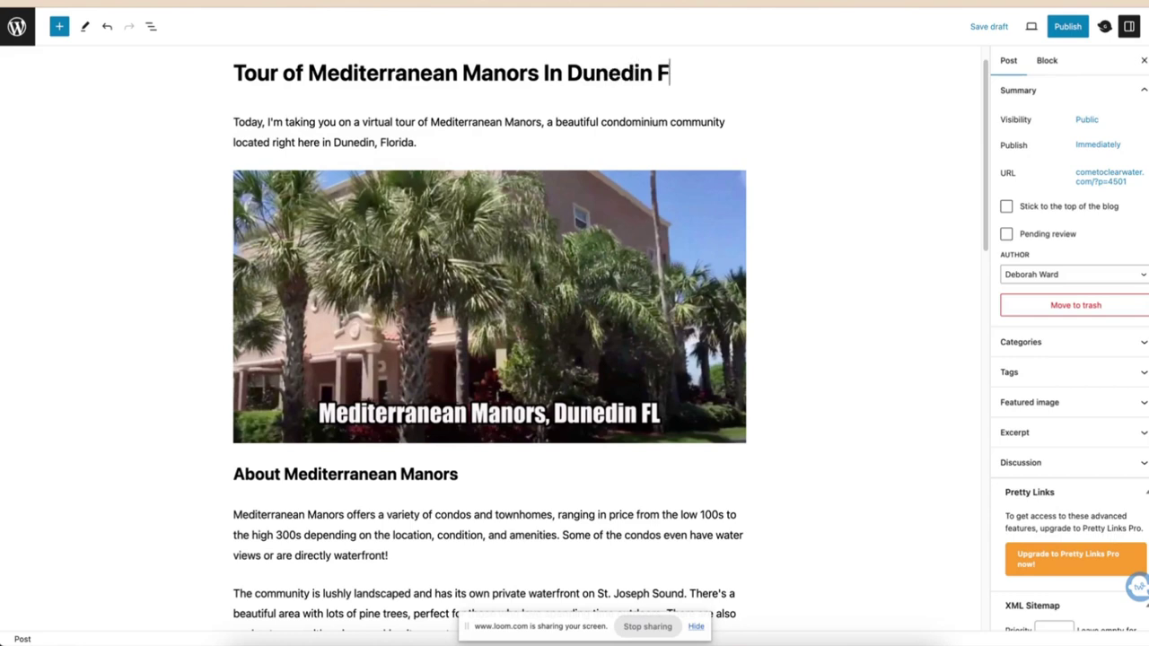
Step: Add a new heading block after the townhome paragraph
click(372, 120)
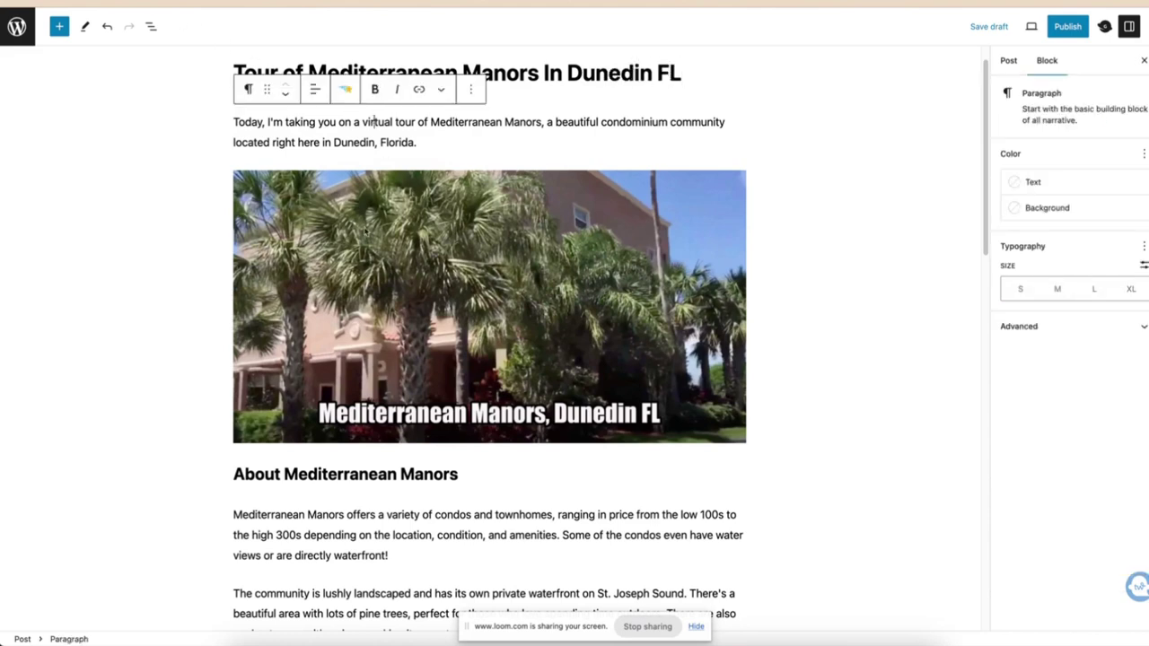
scroll(365, 245, down, 5)
scroll(368, 260, down, 2)
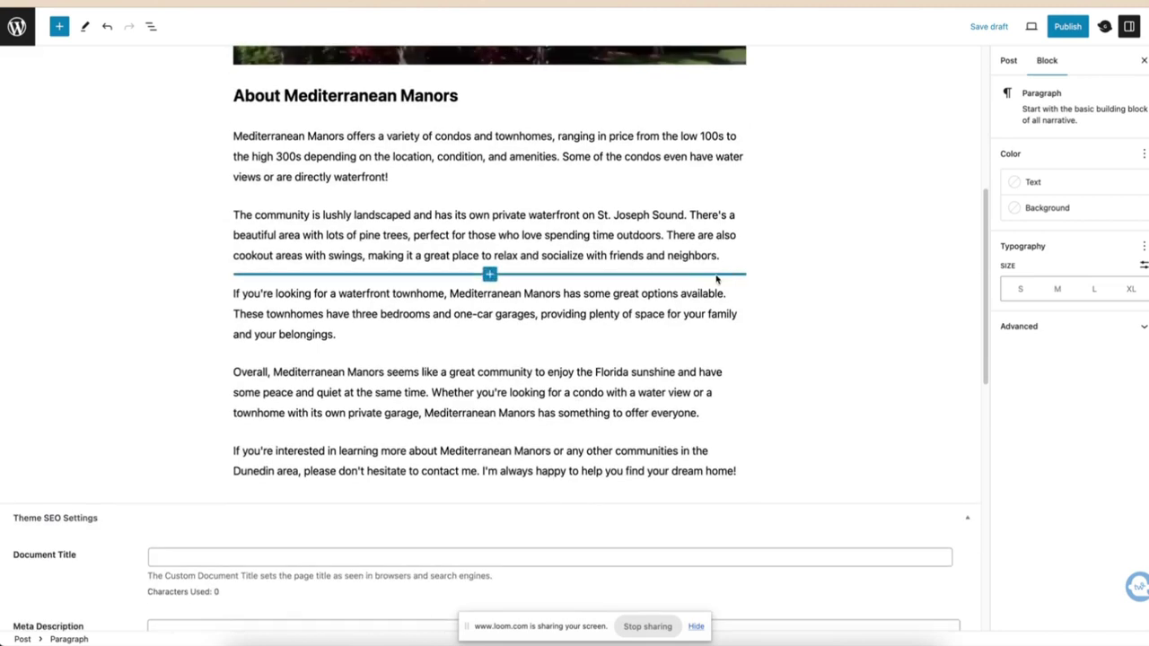
click(378, 334)
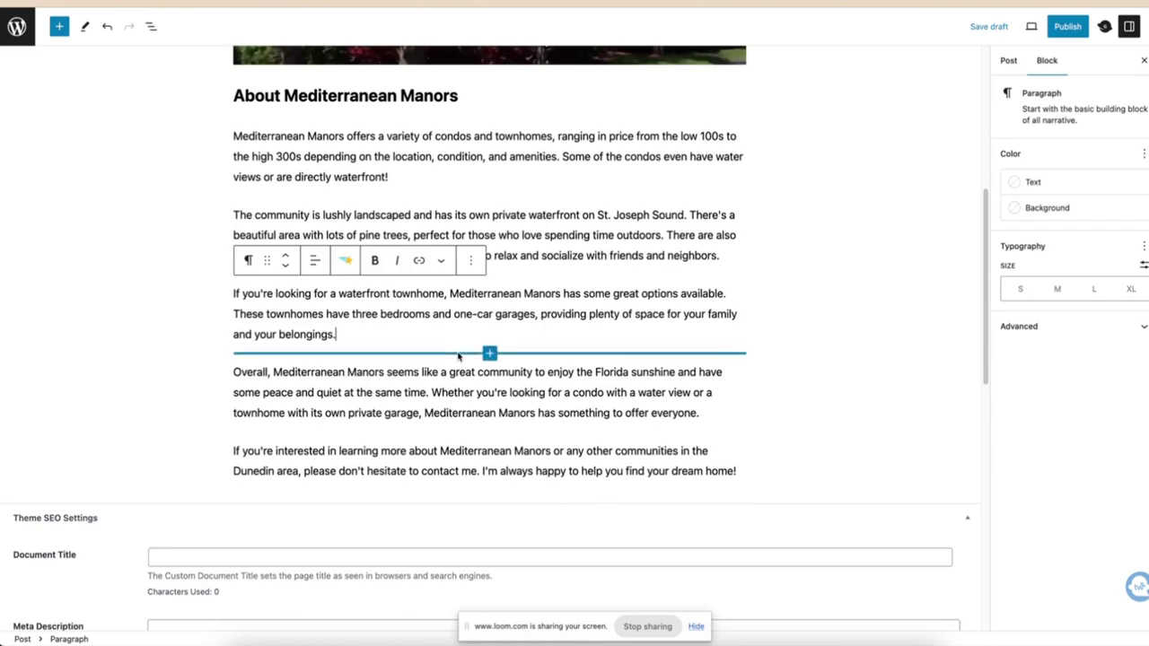
key(Return)
text(/)
key(Return)
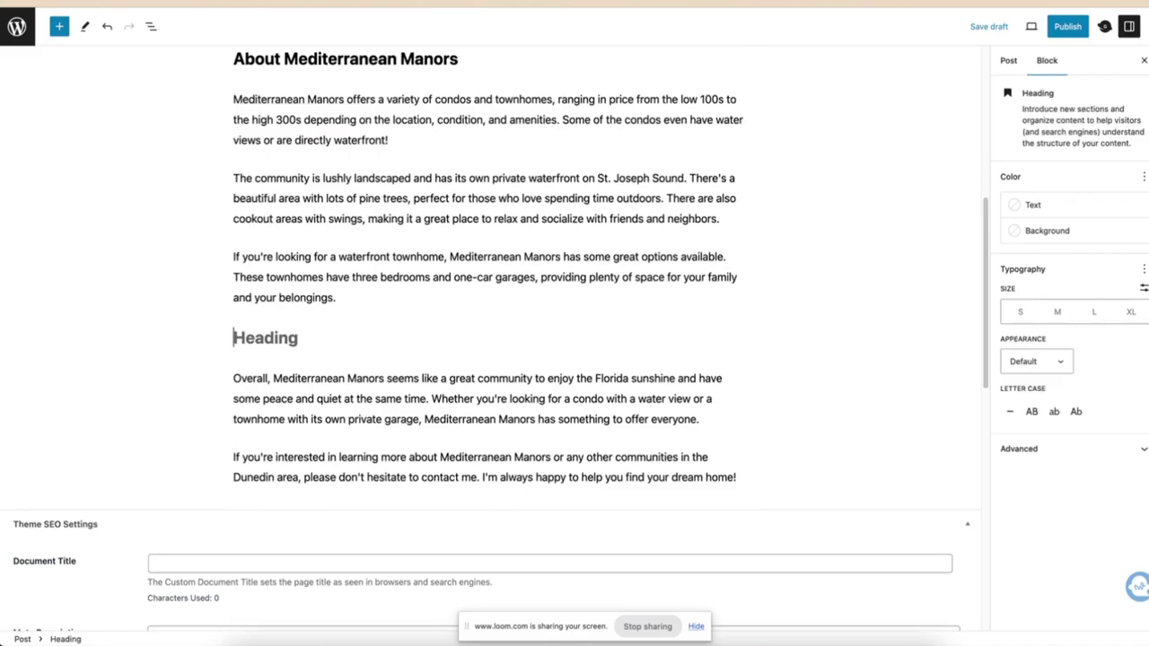
Step: Write 'Video Tour of', paste the title, and trim the duplicate to 'Video Tour of Mediterranean Manors'
text(Video )
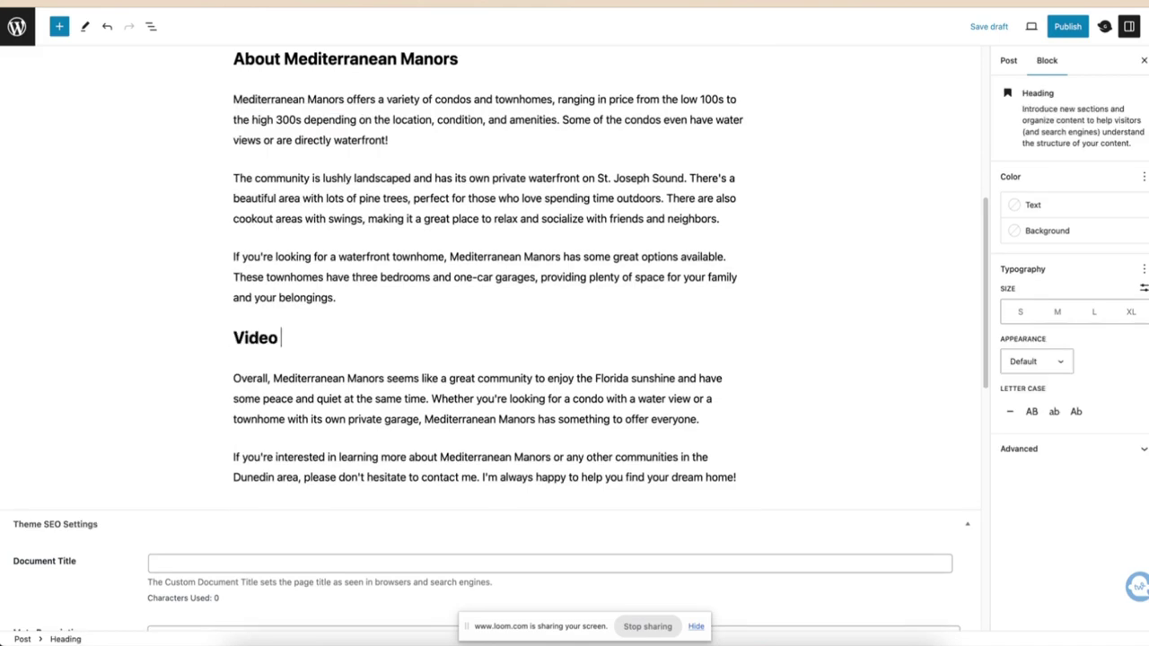
text(Tour Of)
key(BackSpace)
key(BackSpace)
text(fo)
key(BackSpace)
text(of)
key(ctrl+v)
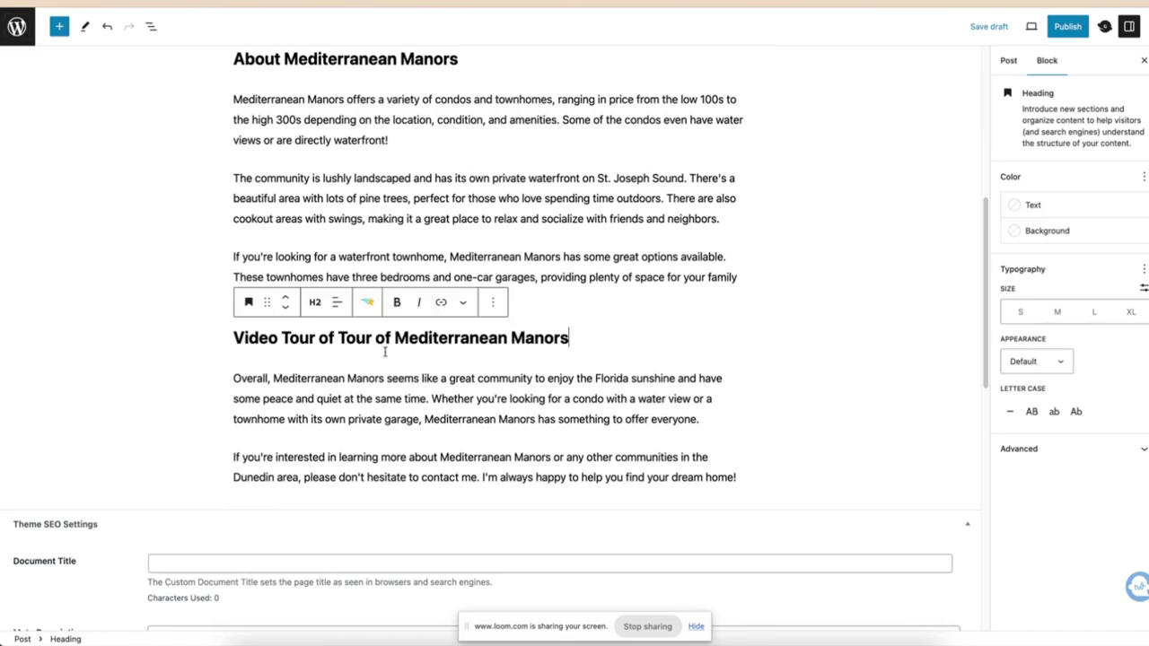
drag(395, 334, 332, 334)
key(BackSpace)
click(513, 337)
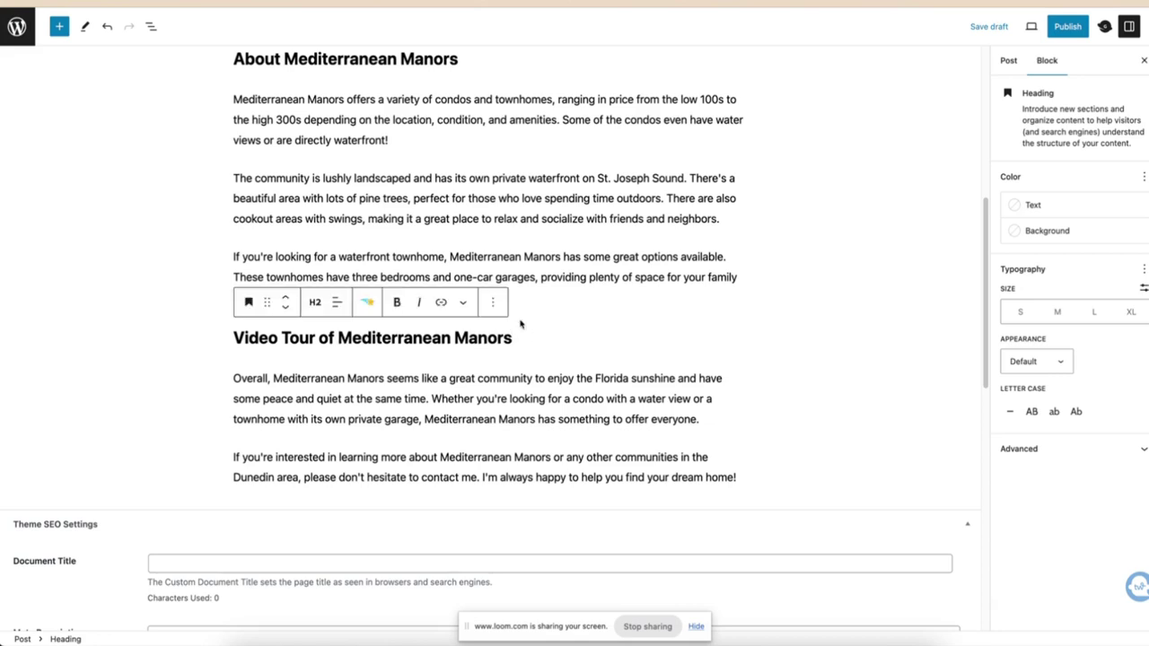
Step: Insert a YouTube block below the heading and embed the copied Mediterranean Manors tour URL
key(Return)
text(/you)
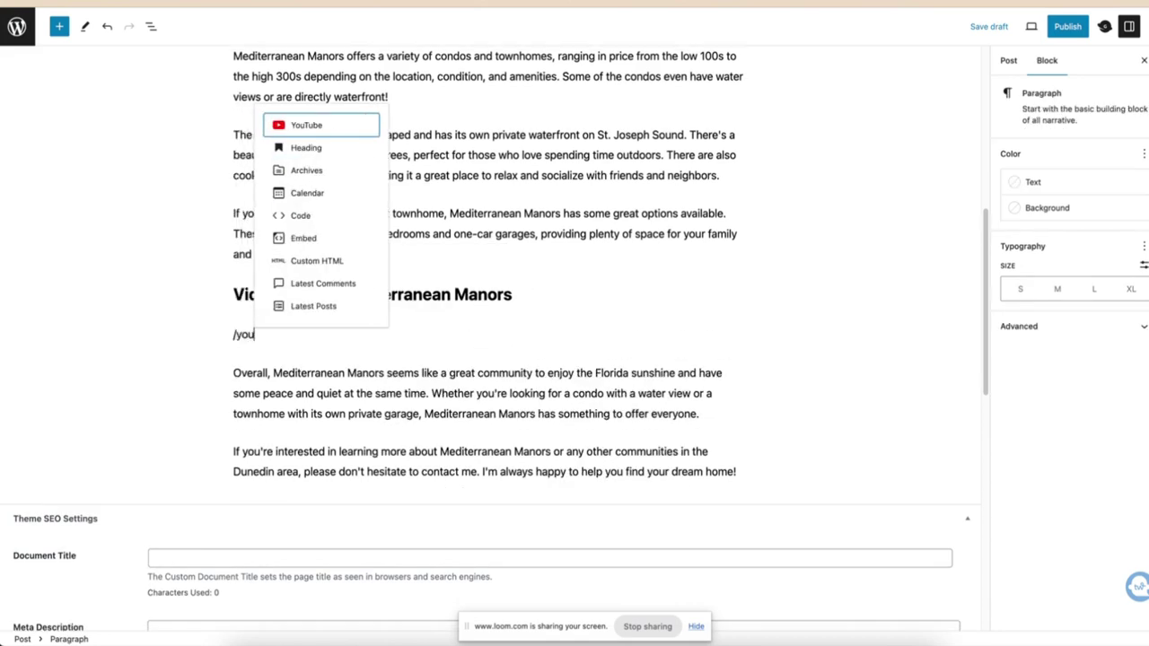
key(Return)
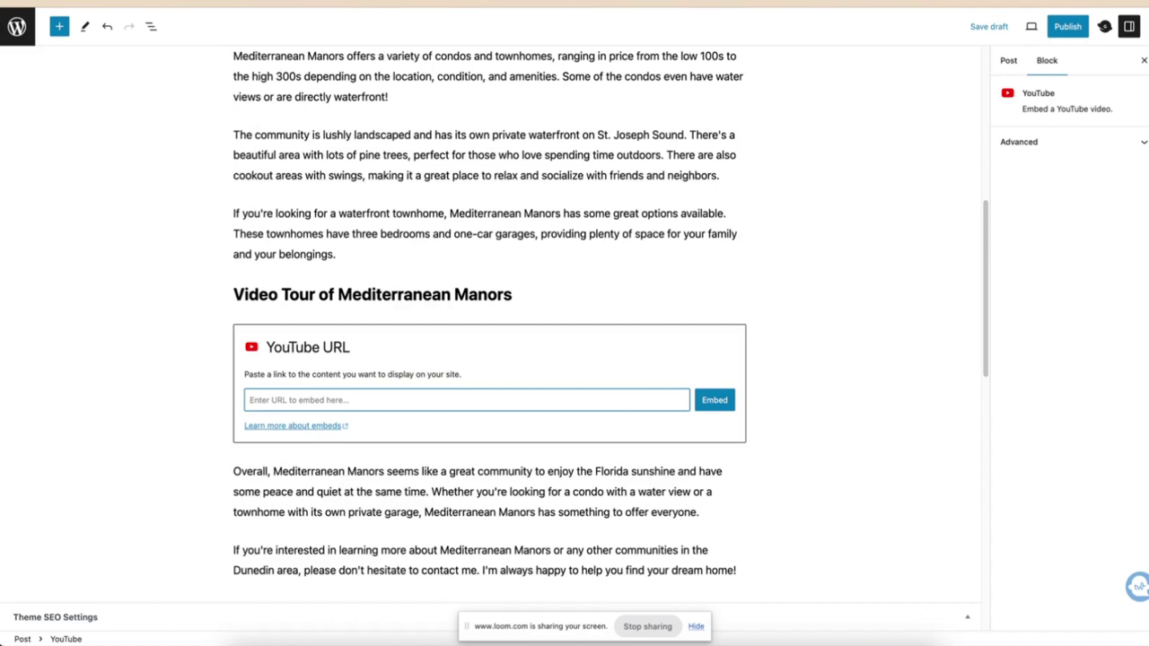
key(ctrl+Tab)
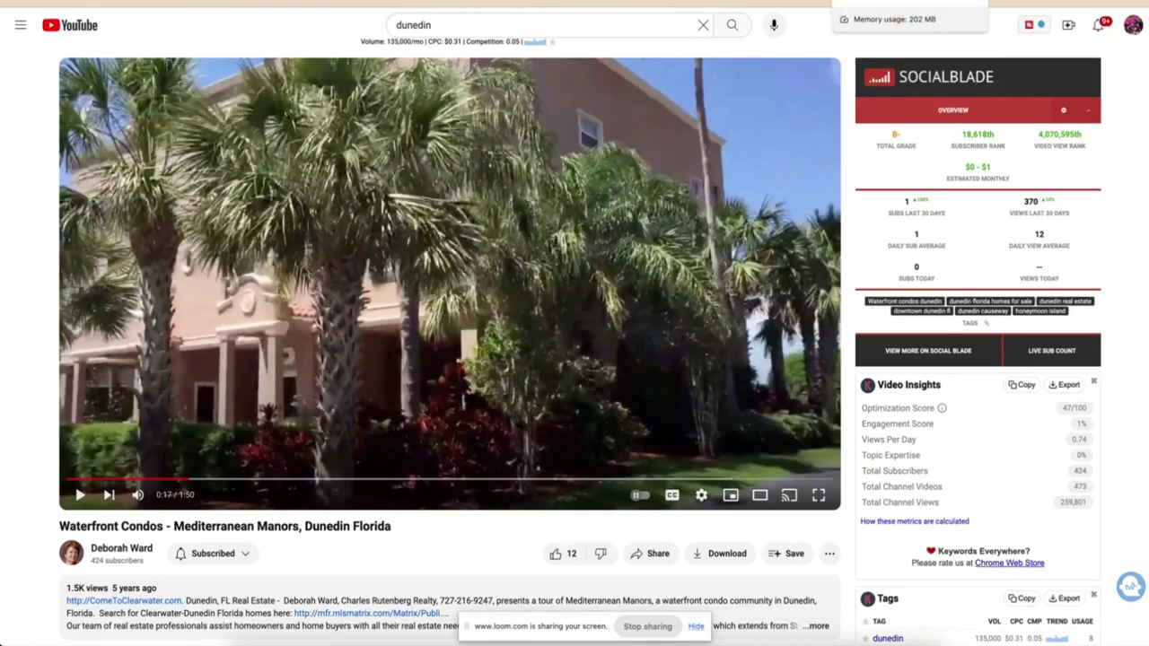
key(ctrl+shift+Tab)
text(https://www.youtube.com/watch?v=GP7q-Bz2qx4)
click(715, 399)
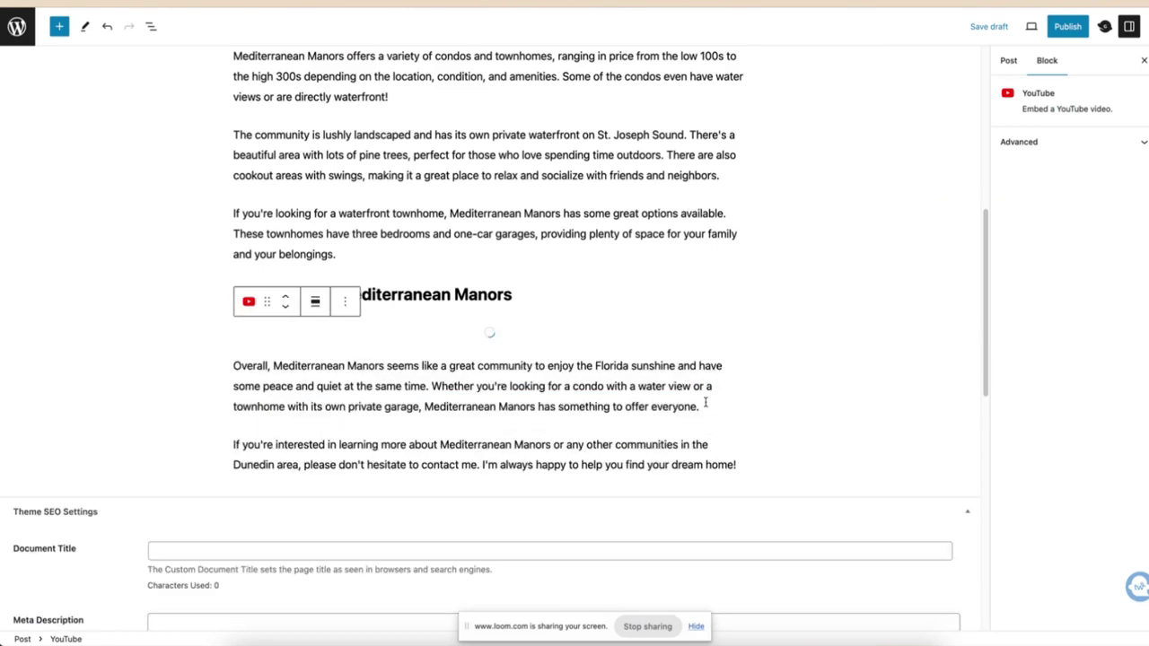
scroll(628, 422, down, 3)
scroll(548, 415, down, 1)
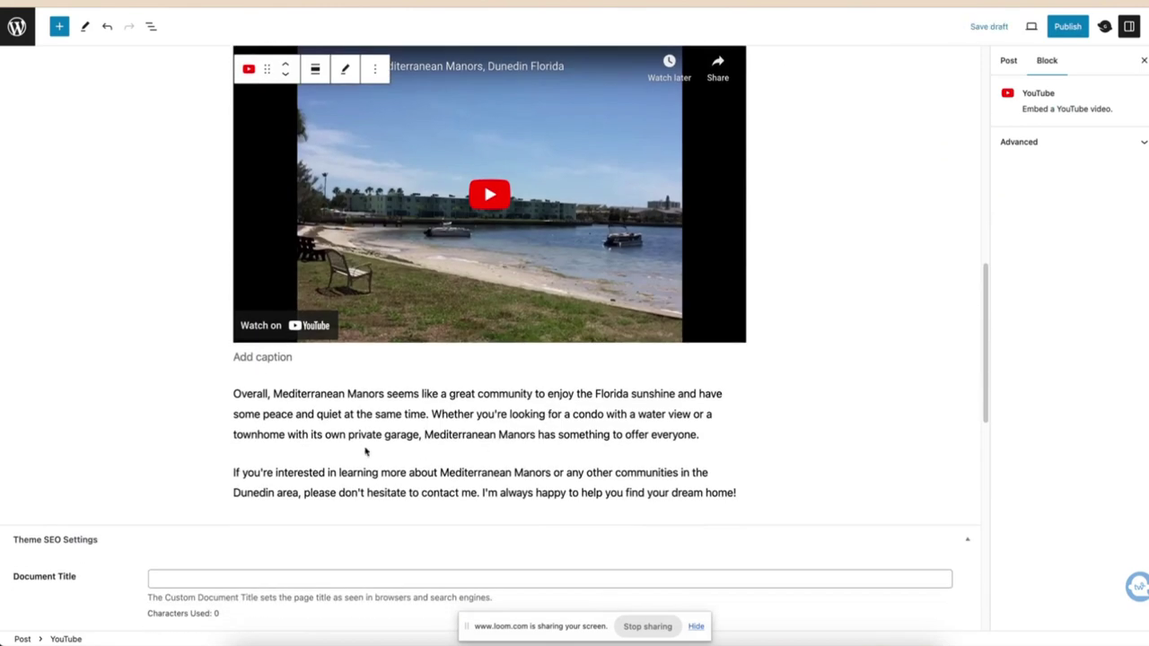
Step: Add a 'Mediterranean Manors Wrapup' heading below the video, replacing the pasted URL, and save the draft
click(239, 359)
key(Return)
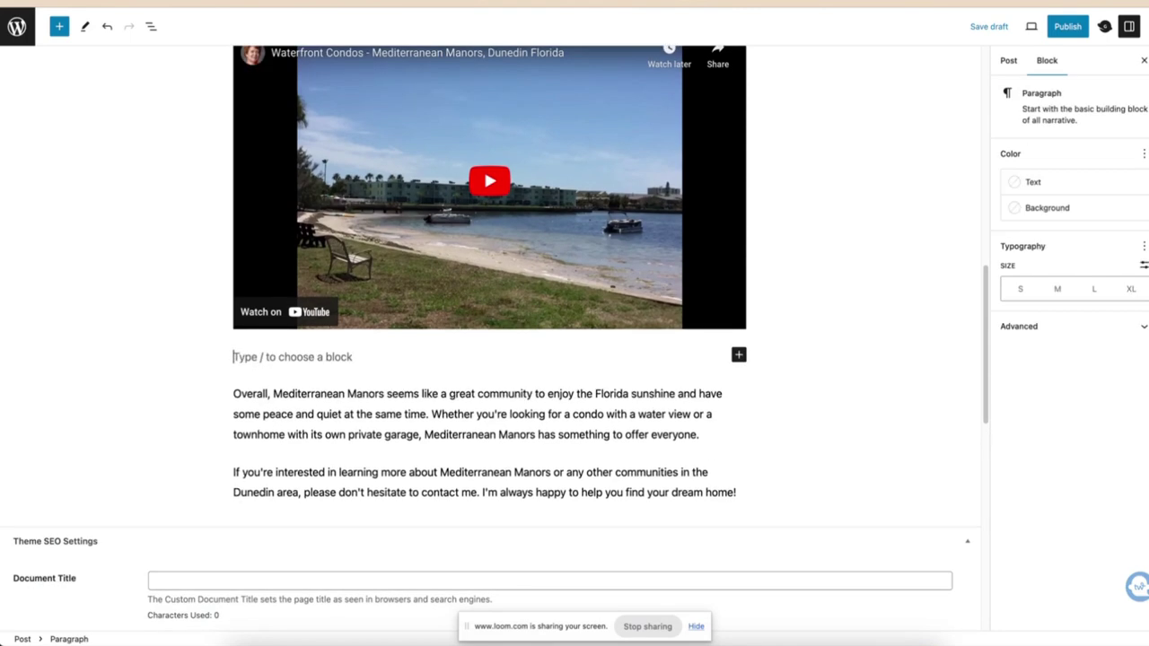
text(/hea)
key(Return)
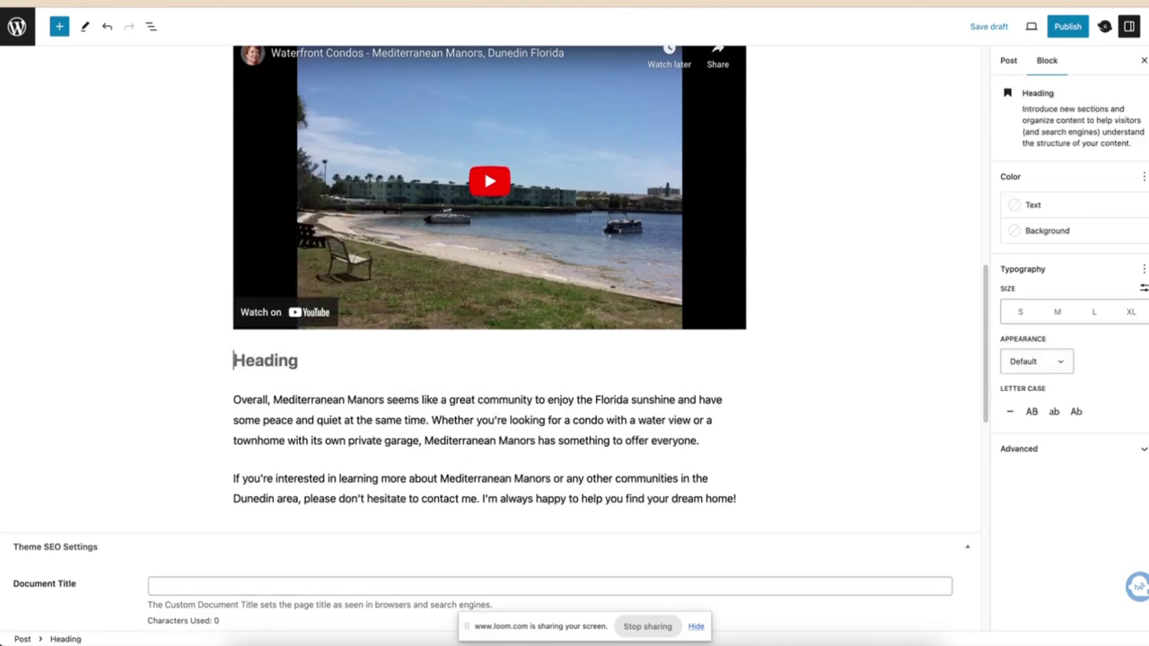
text(https://www.youtube.com/watch?v=GP7q-Bz2qx4)
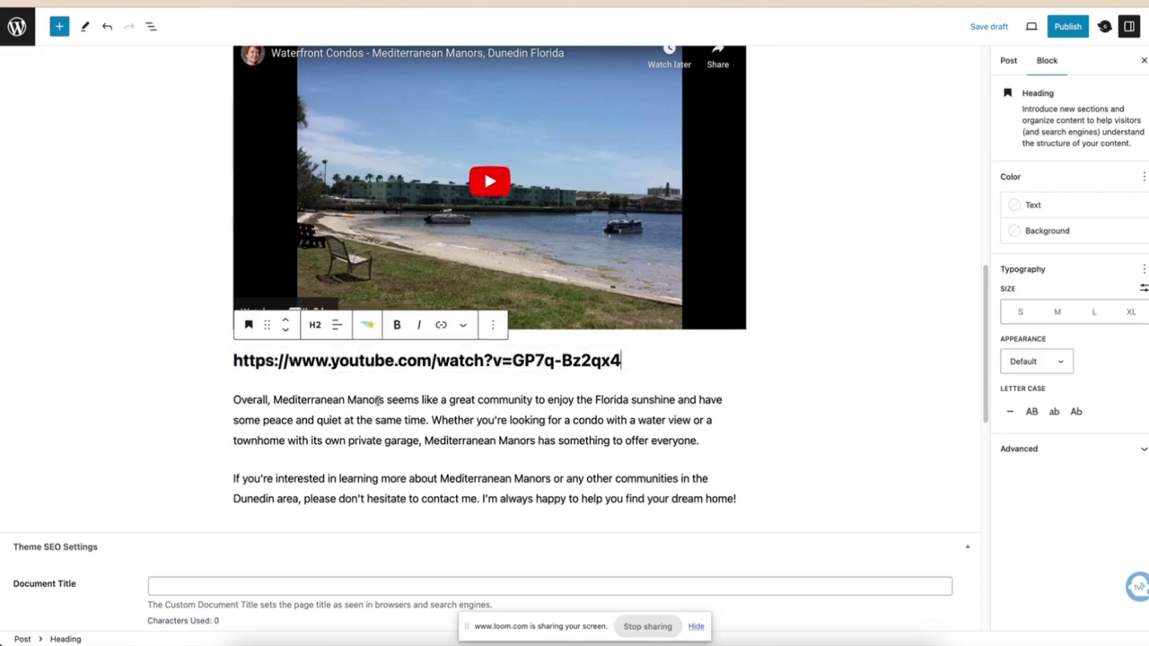
drag(384, 401, 272, 402)
key(ctrl+c)
click(600, 361)
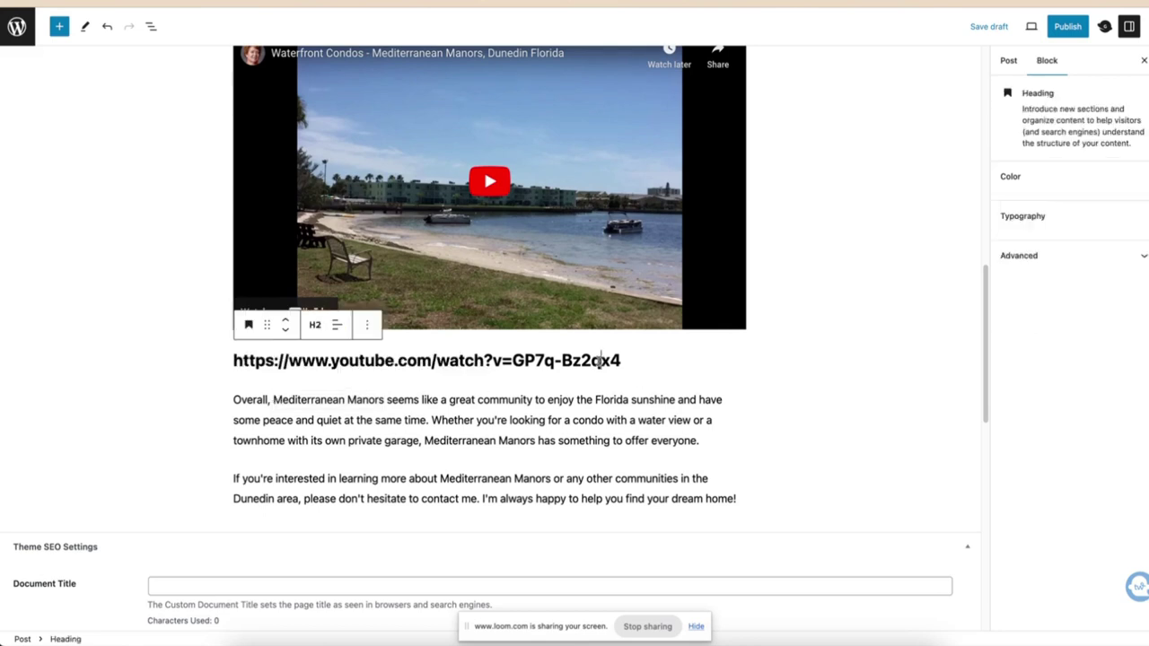
key(ctrl+a)
key(ctrl+v)
text(Wr)
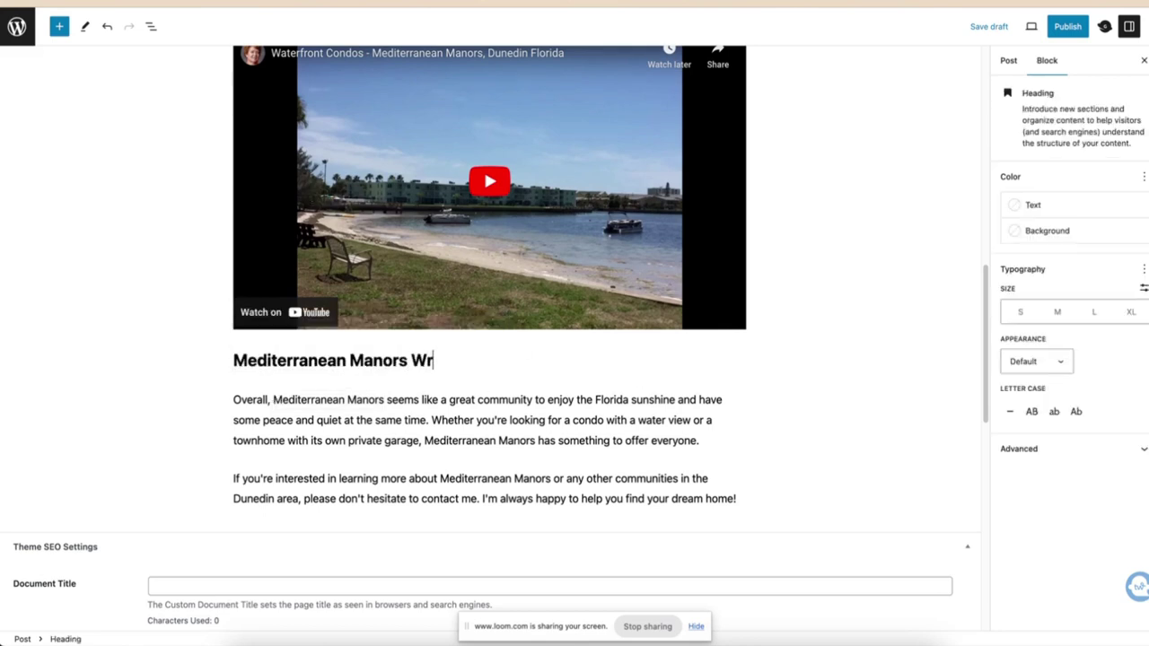
text(apup)
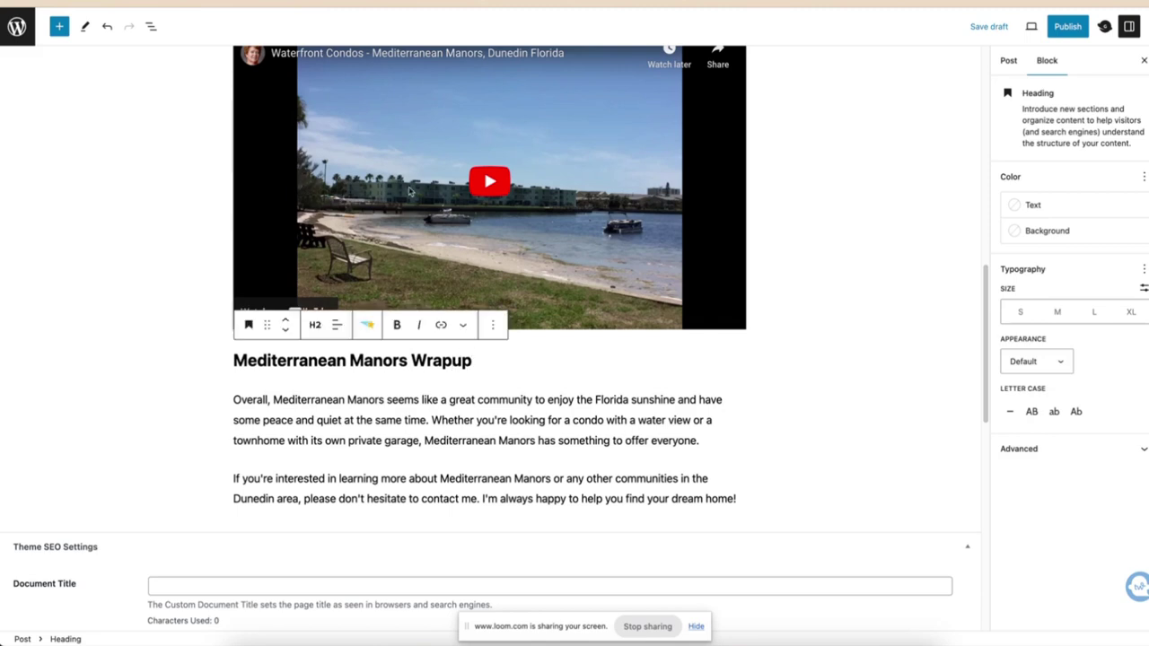
key(ctrl+s)
scroll(772, 227, up, 15)
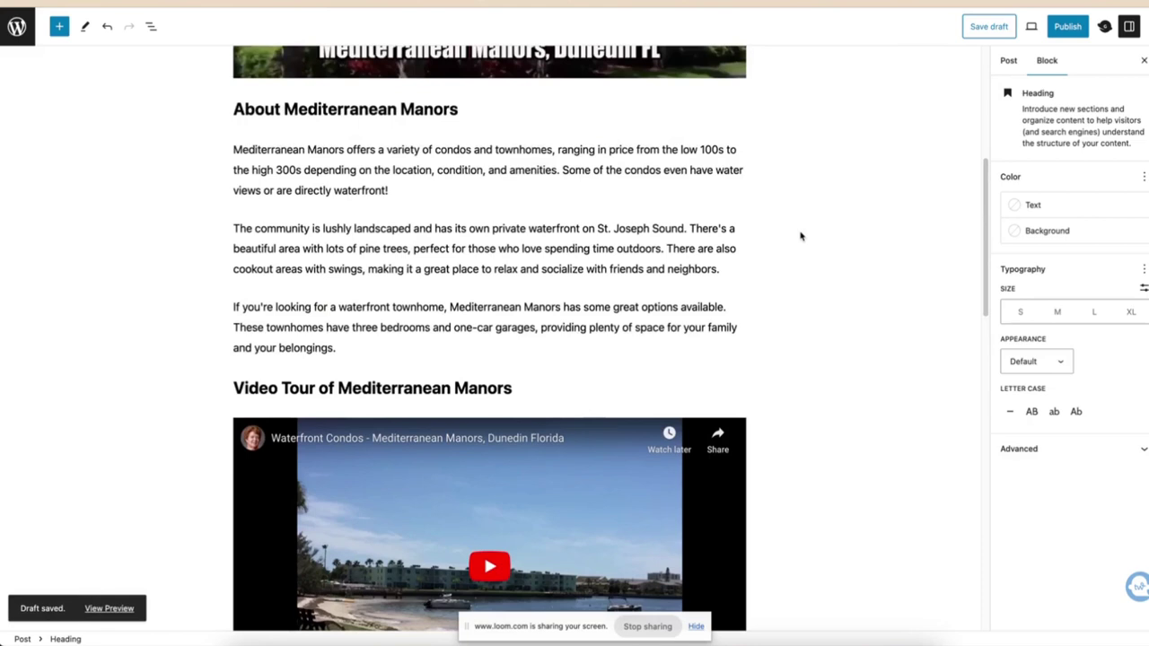
scroll(836, 251, down, 4)
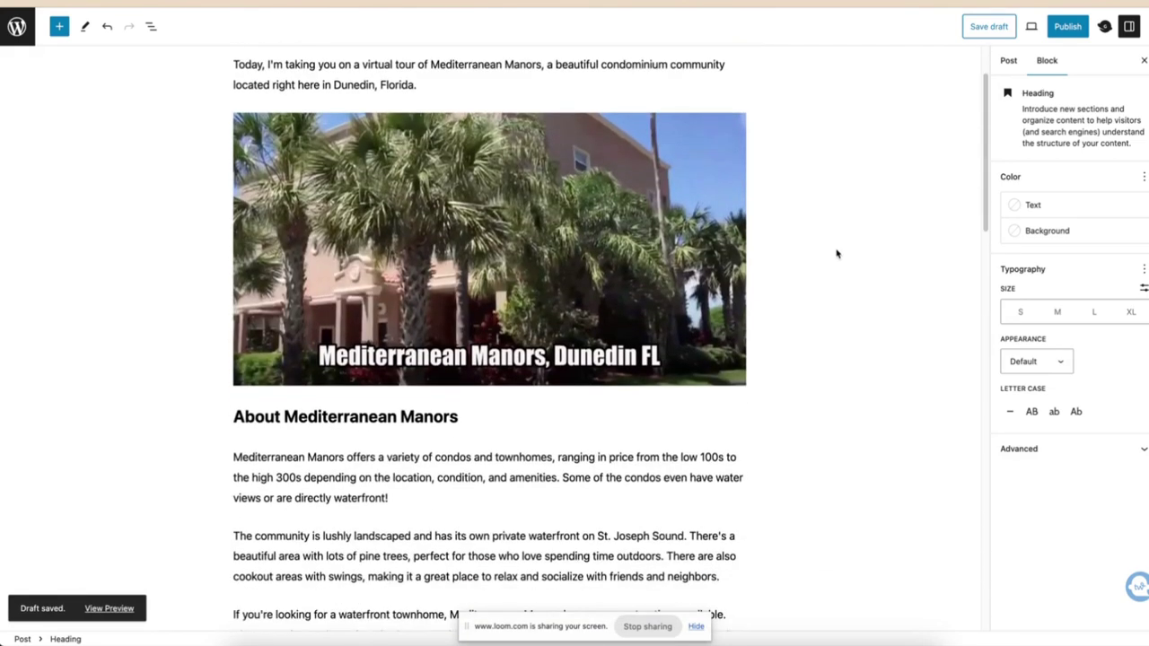
scroll(459, 186, down, 3)
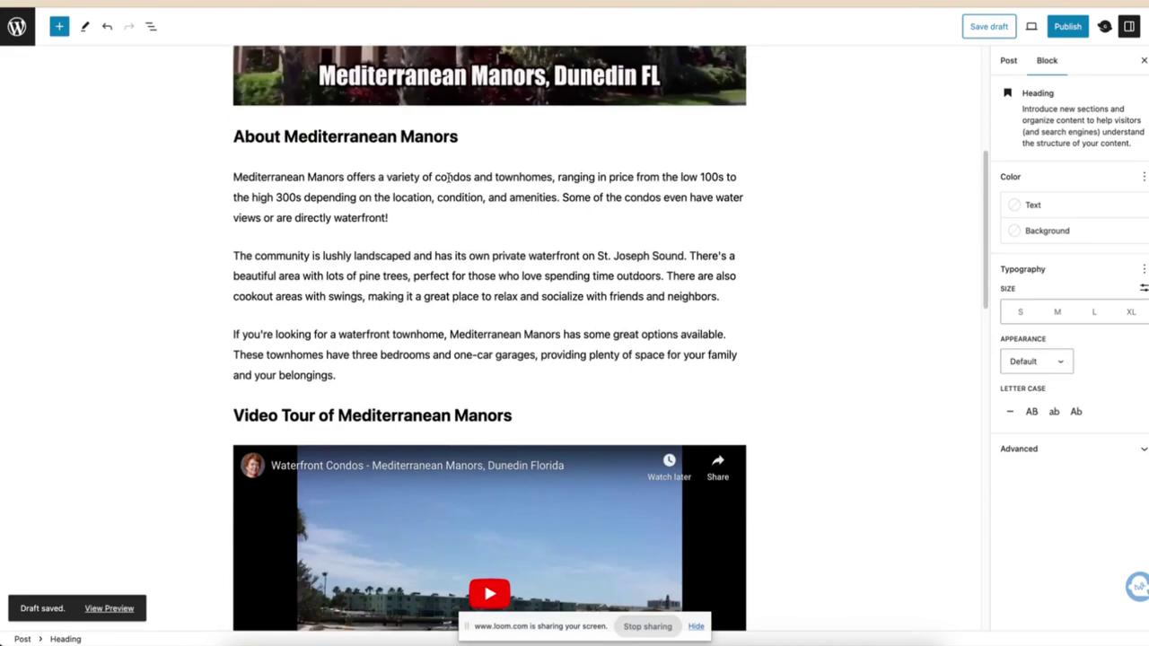
scroll(454, 182, up, 3)
scroll(453, 182, up, 3)
scroll(457, 180, down, 5)
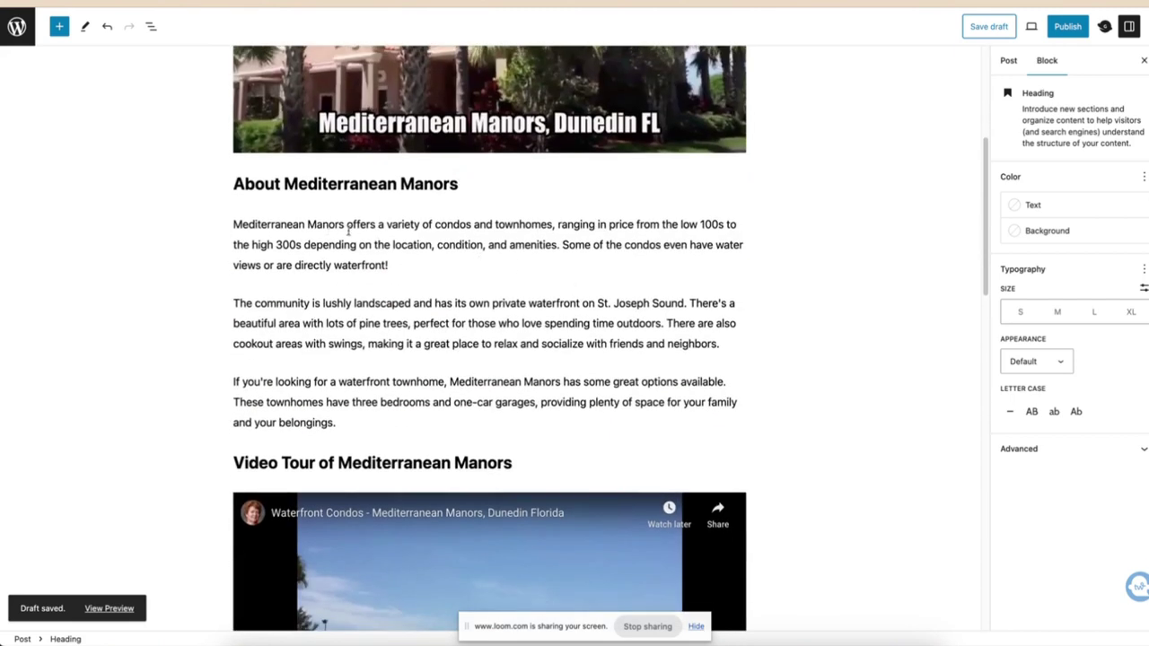
click(250, 244)
drag(251, 245, 358, 245)
click(560, 297)
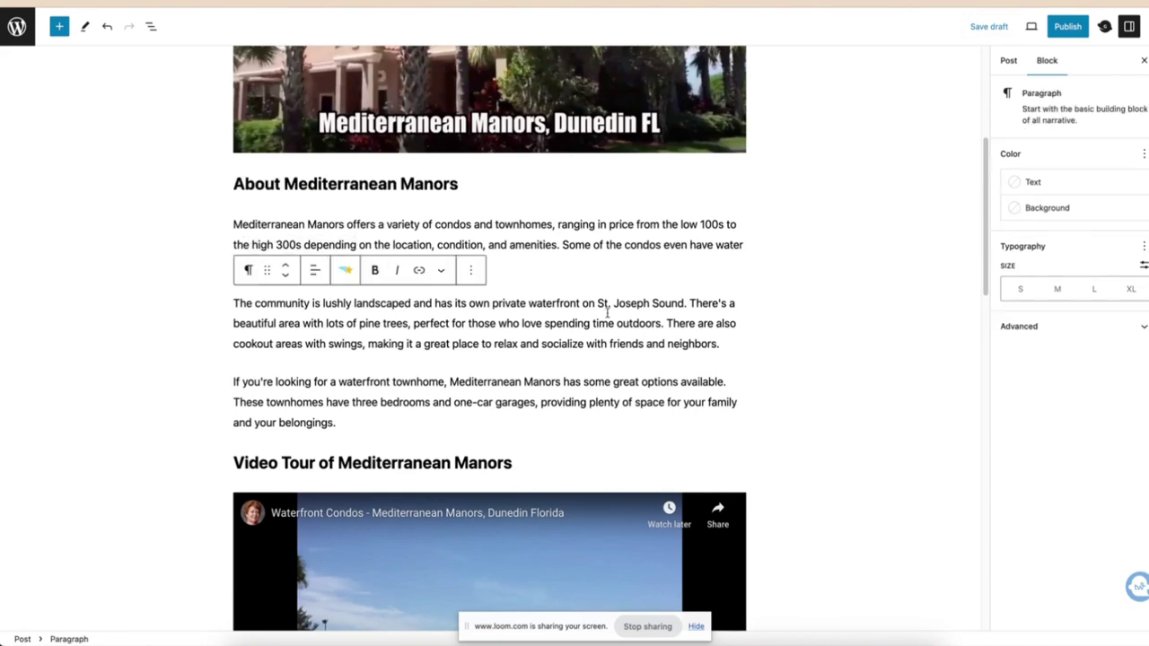
scroll(610, 301, down, 1)
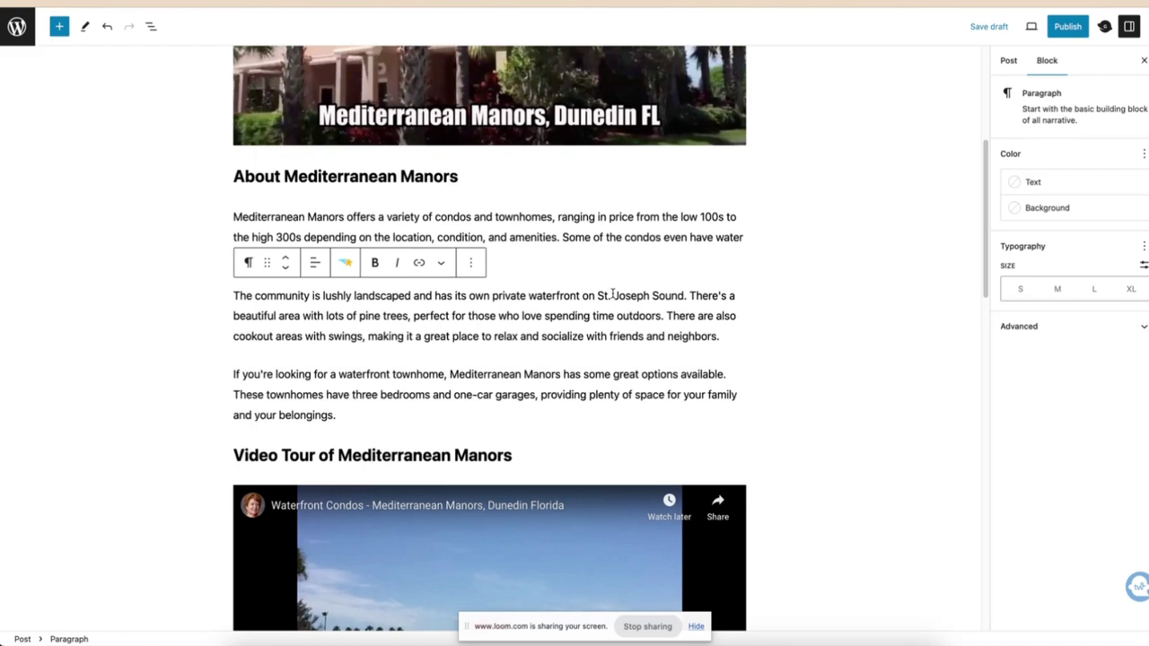
scroll(613, 295, down, 2)
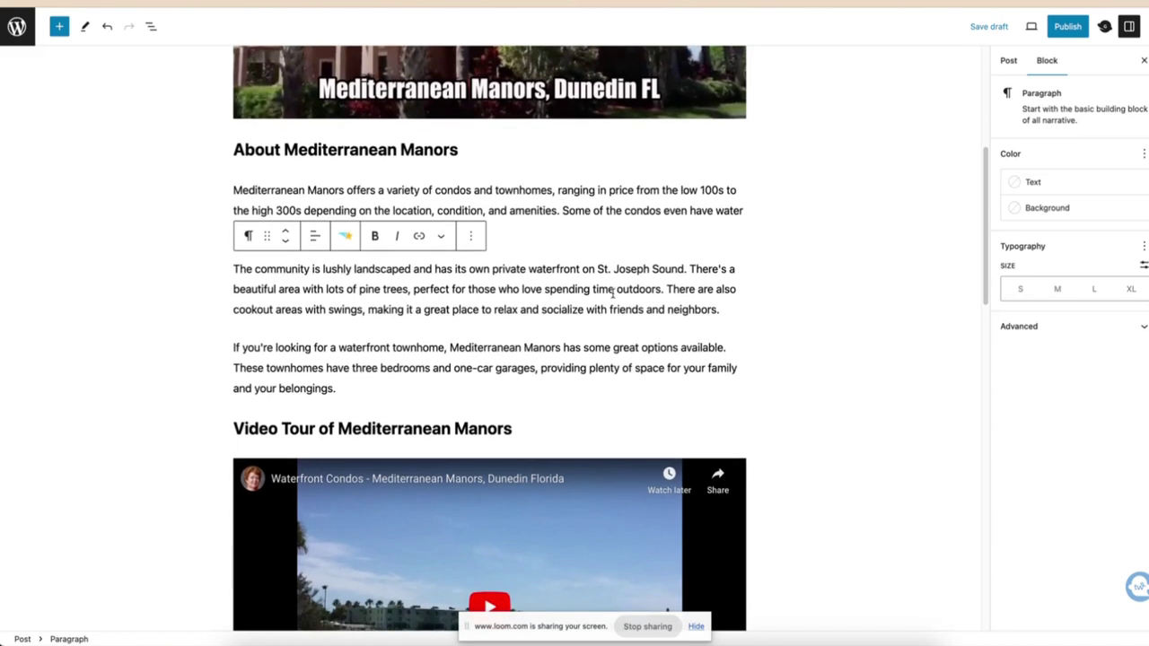
scroll(614, 290, down, 1)
scroll(614, 290, up, 10)
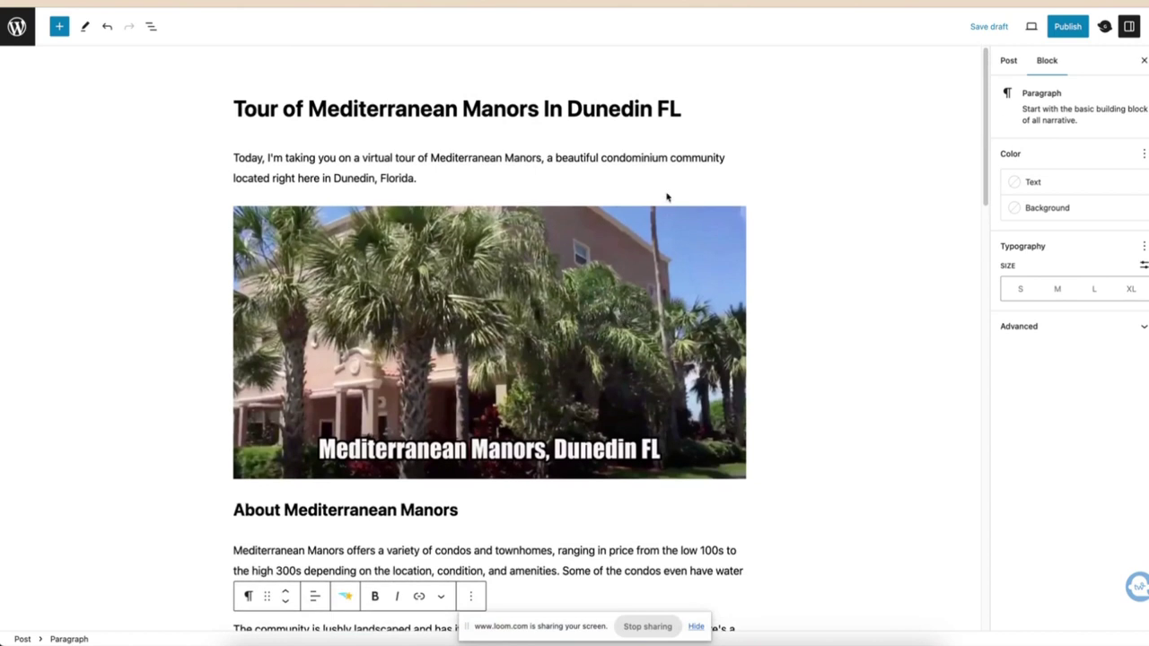
Step: Ask Gemini 'Can you please write a facebook description for this blog post' and review Option 2
key(alt+Tab)
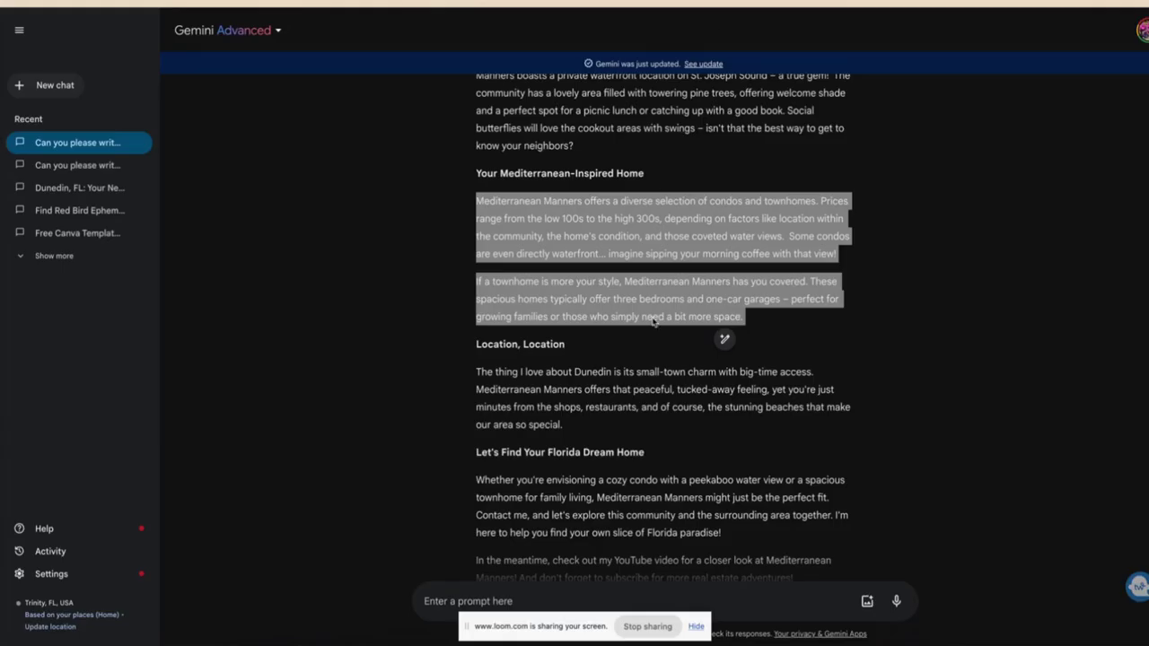
scroll(660, 346, down, 3)
click(584, 600)
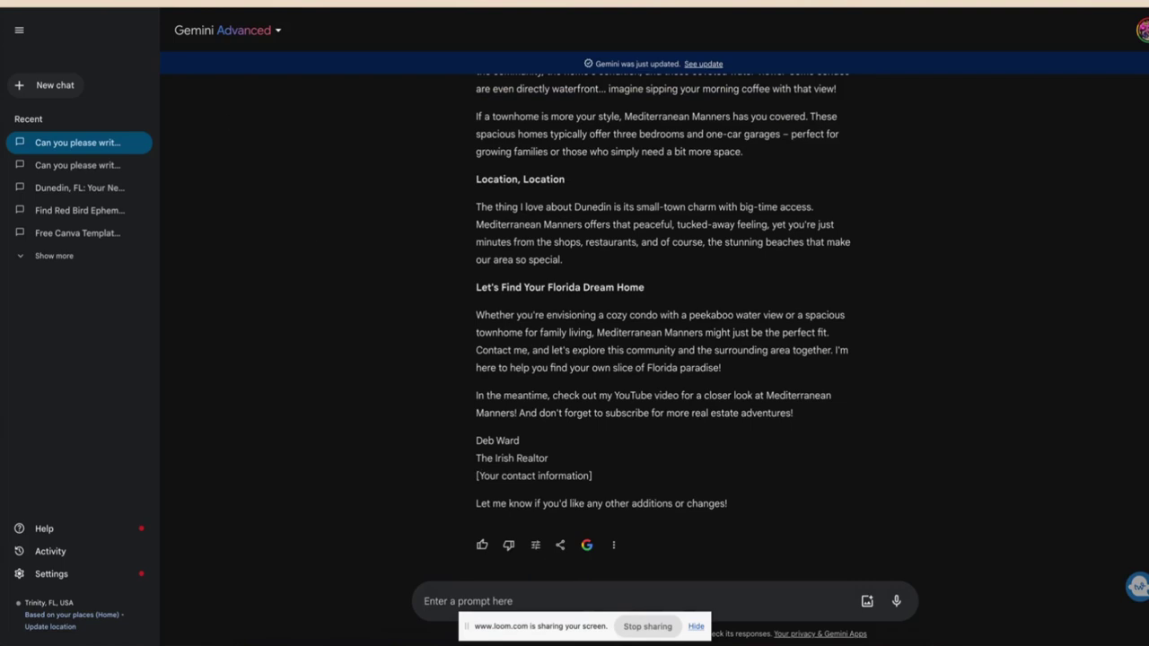
text(Can you p)
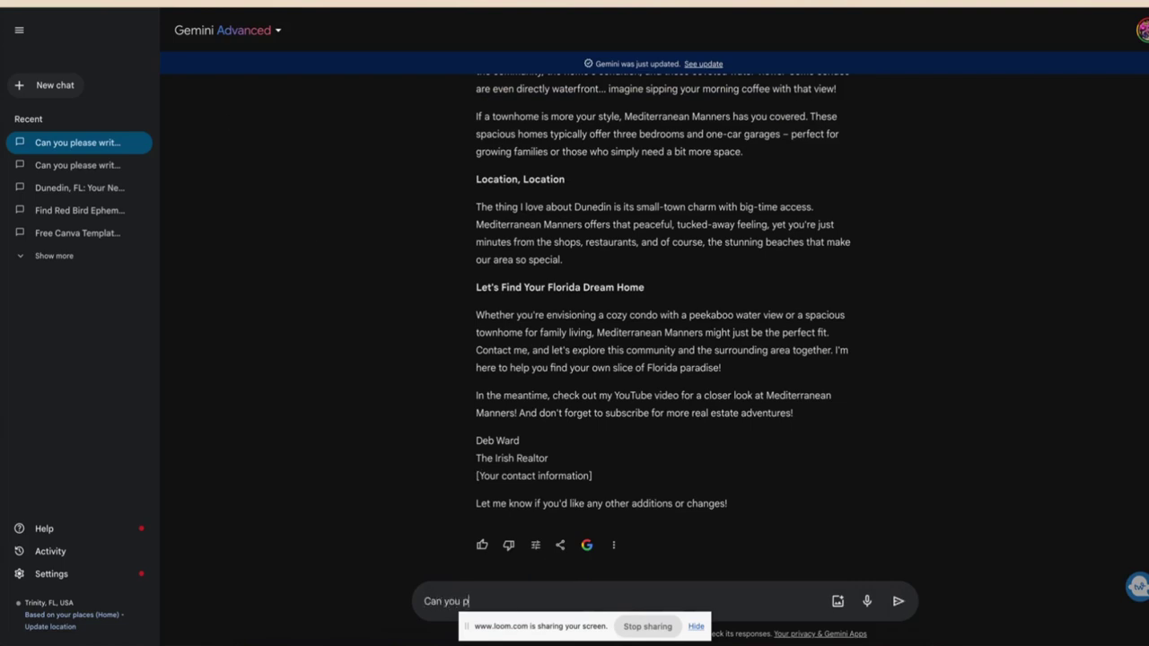
text(lease write a facebook description for this )
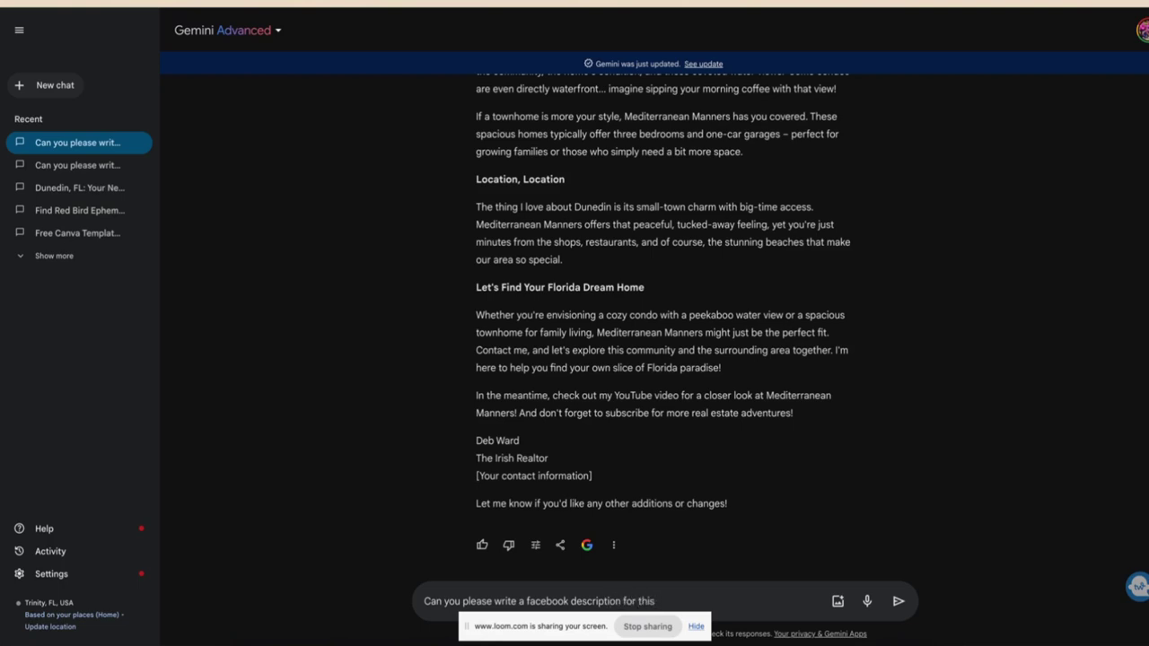
text(blog post)
key(Return)
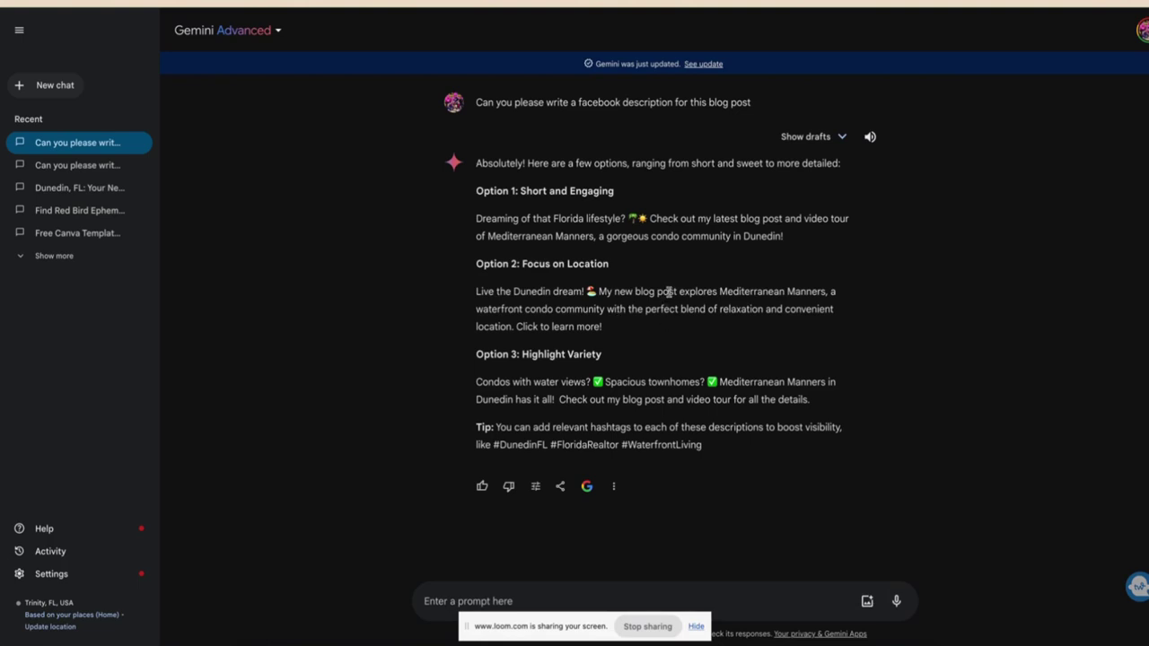
drag(610, 329, 466, 300)
click(694, 328)
Step: Switch back to the WordPress editor showing the Mediterranean Manors draft
key(ctrl+Tab)
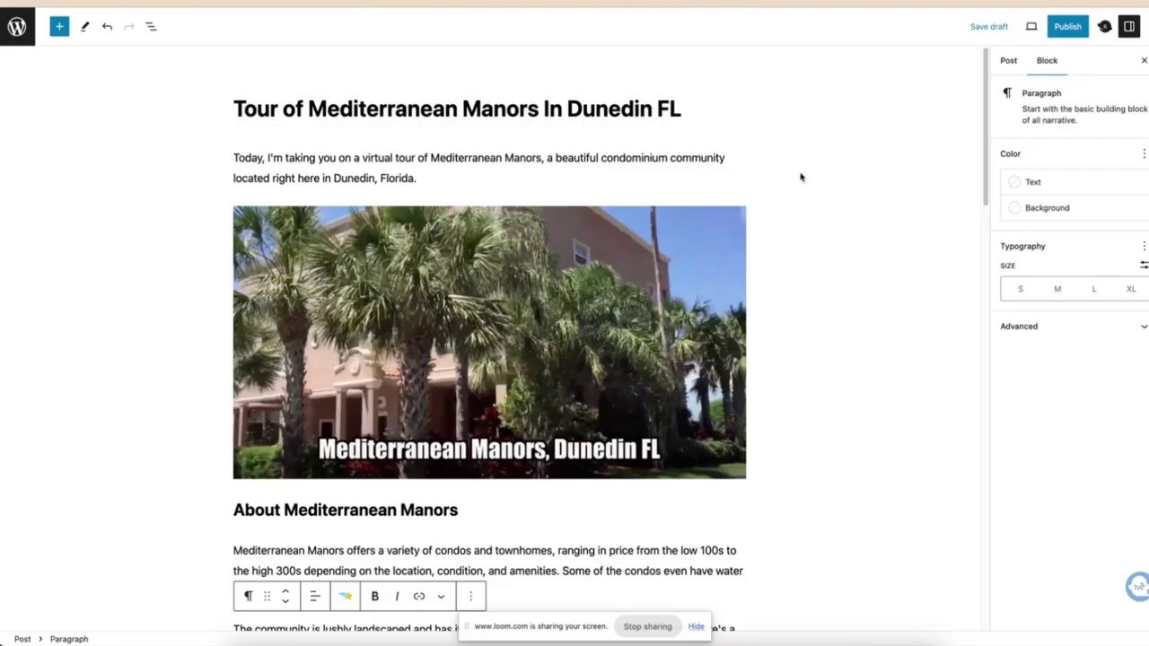